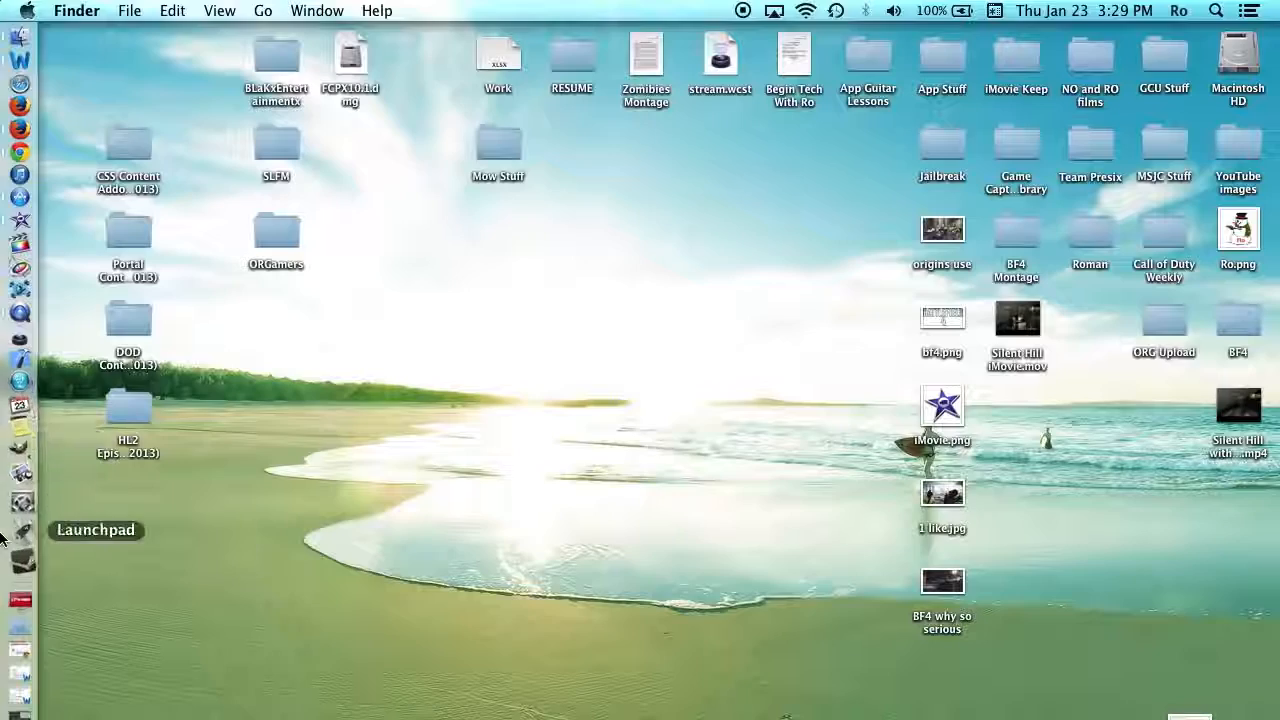
- Launch the App Store from the Dock to check for updates
click(19, 205)
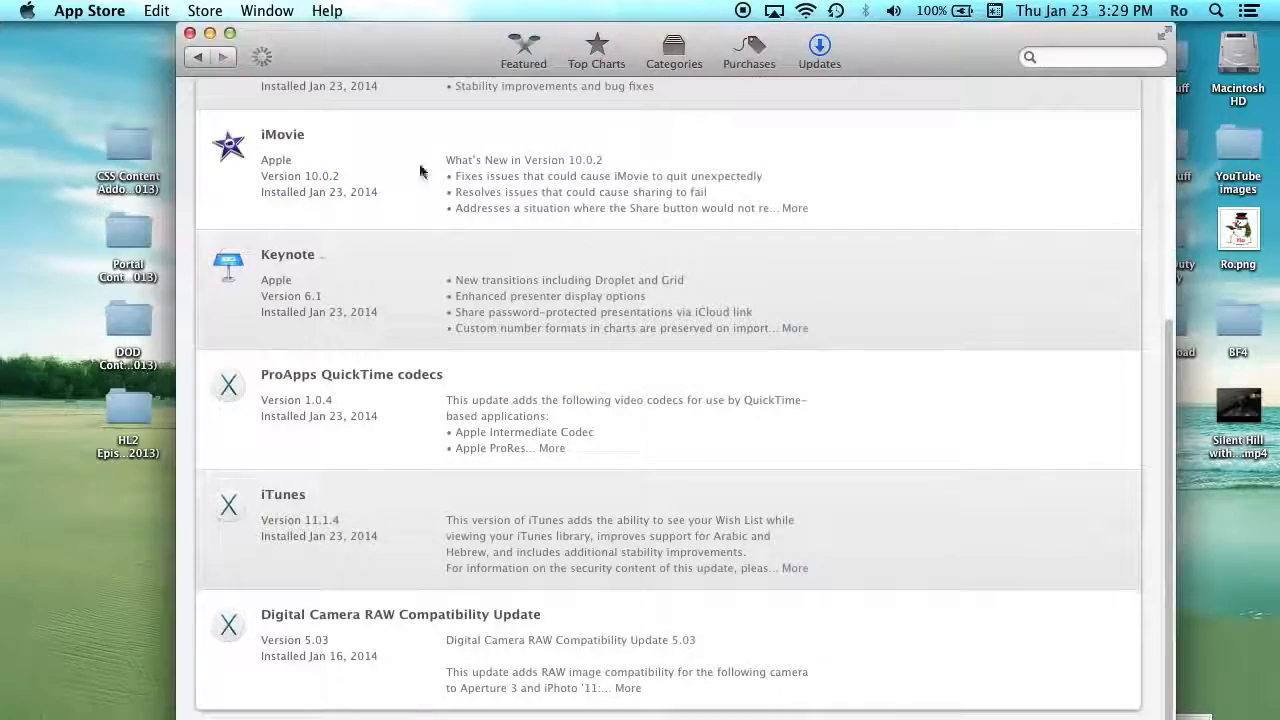
- Check for available software updates from the Apple menu
scroll(758, 297, down, 5)
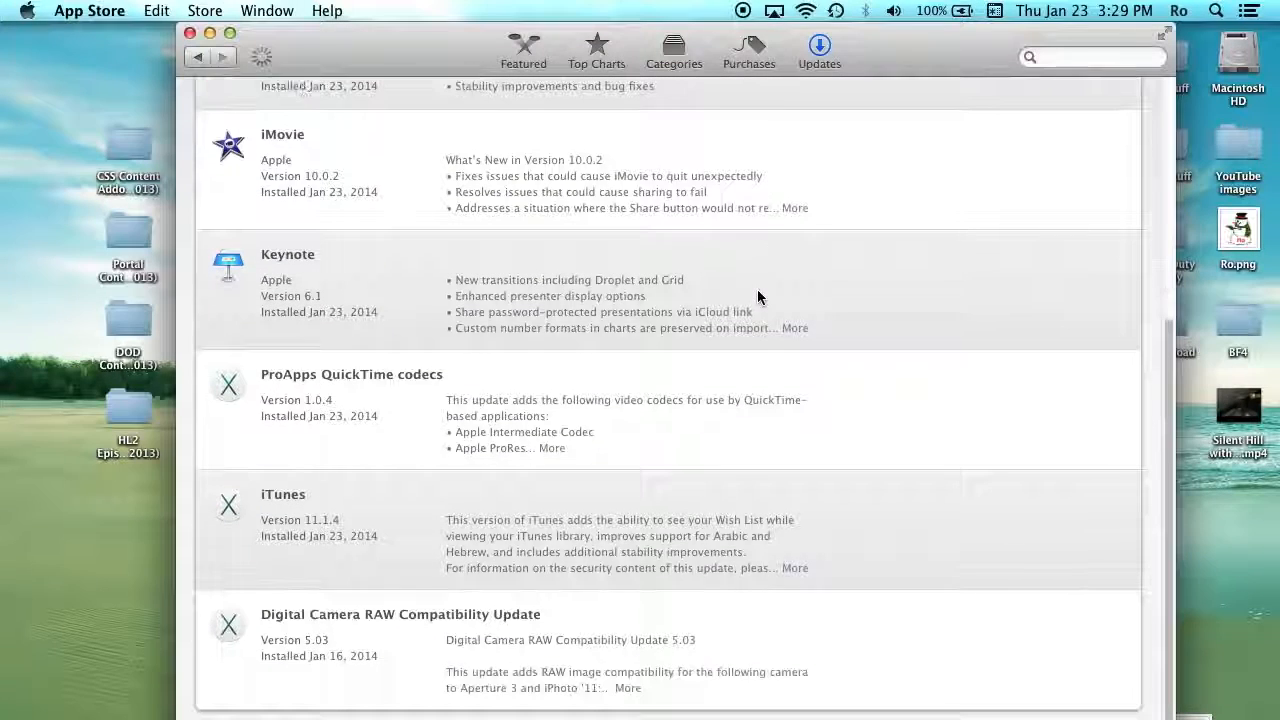
click(57, 170)
click(26, 10)
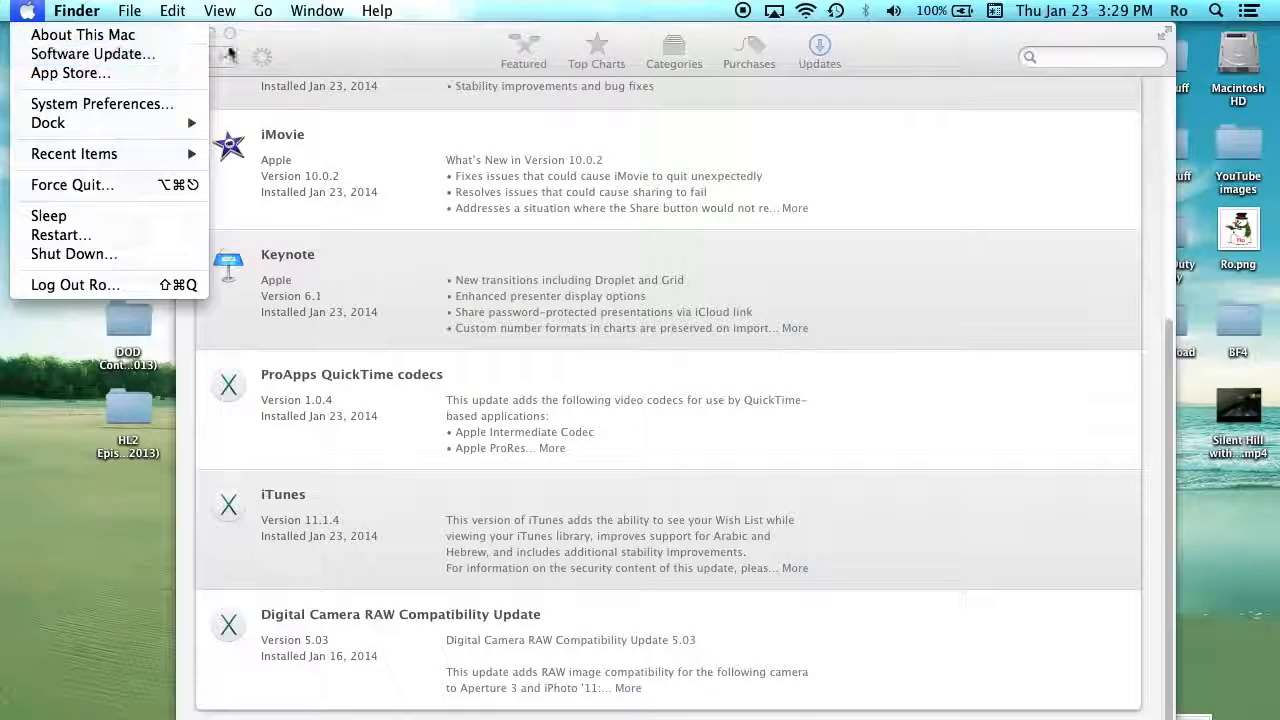
click(75, 56)
- Scroll the Updates list and expand iMovie 10.0.2's full release notes
scroll(365, 160, up, 5)
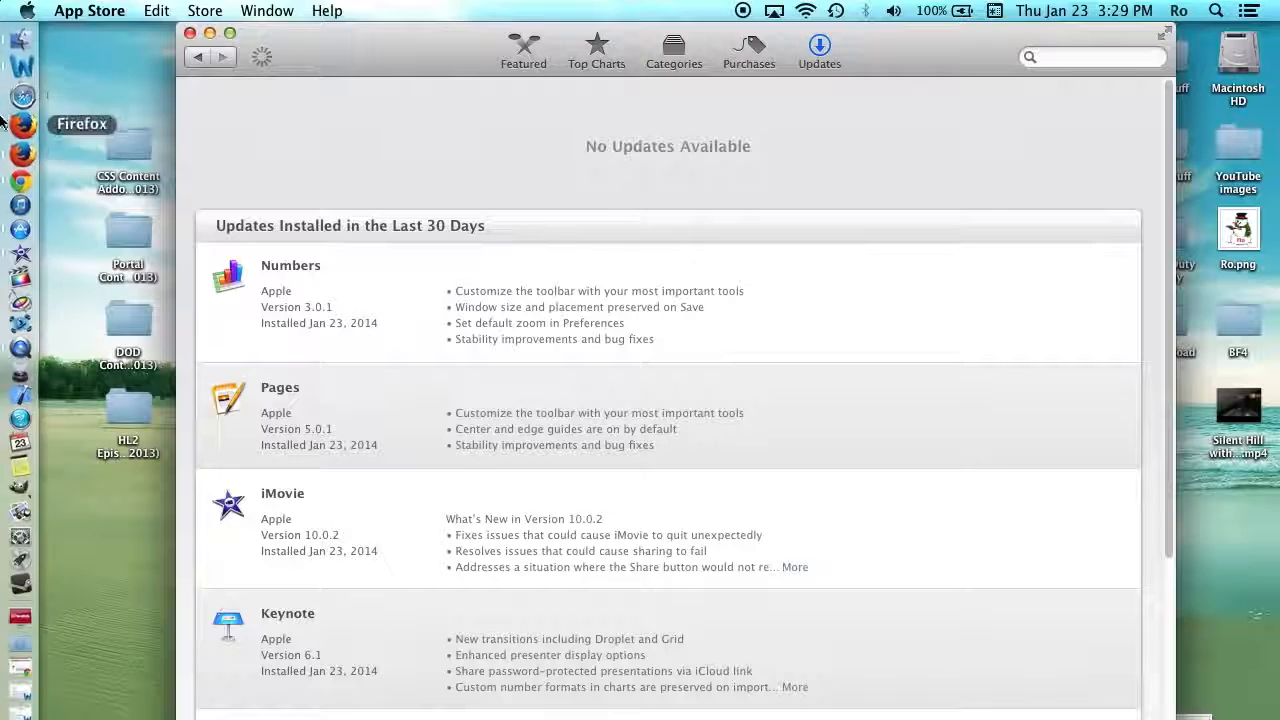
scroll(657, 190, down, 3)
scroll(657, 196, down, 2)
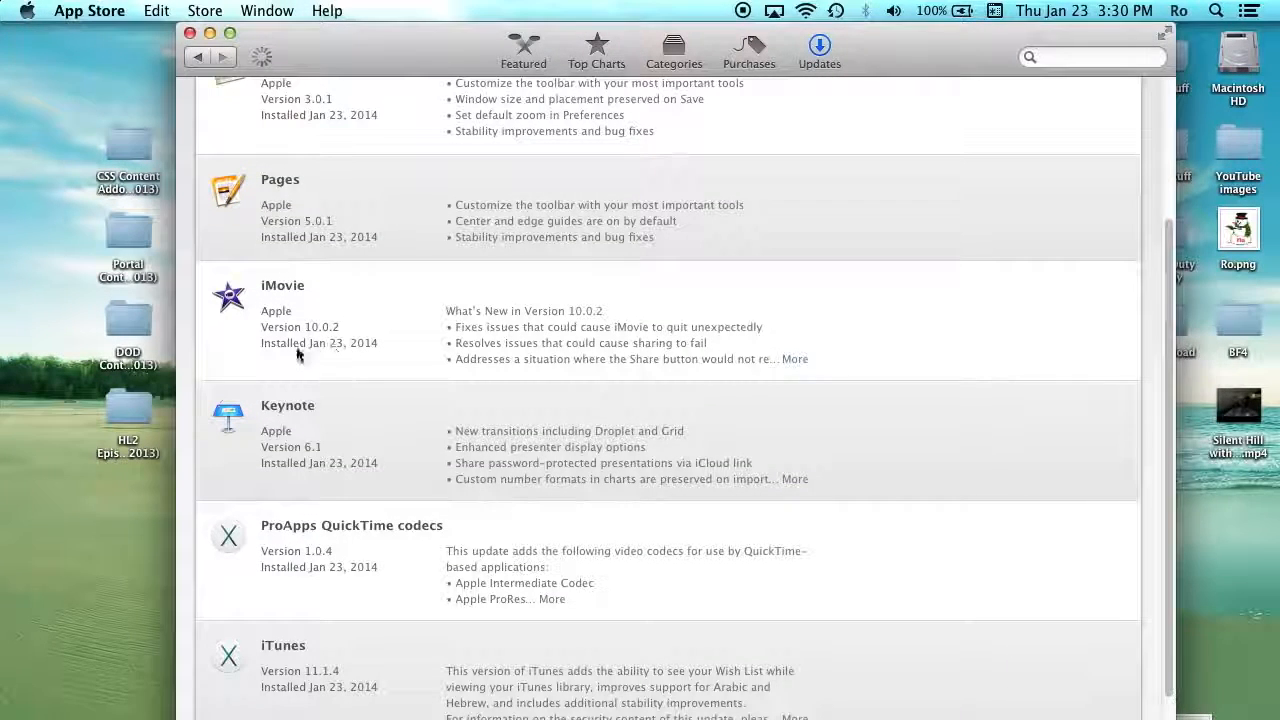
scroll(394, 338, down, 1)
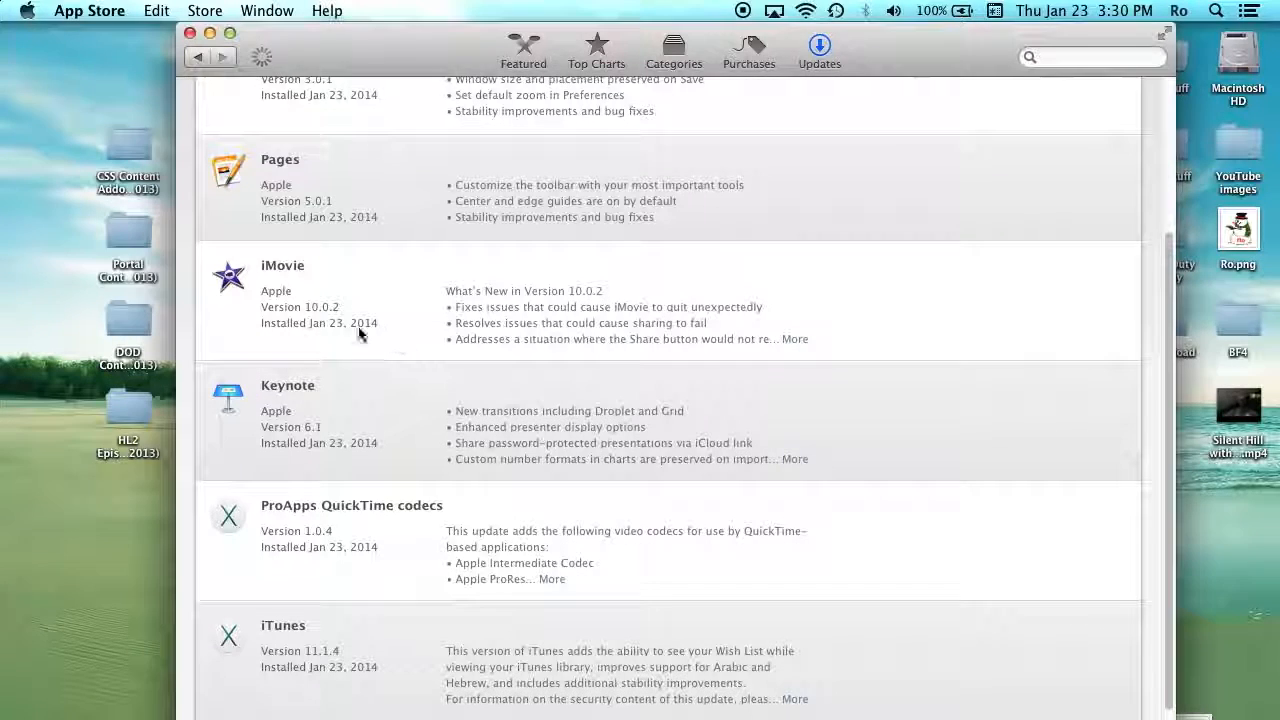
click(325, 290)
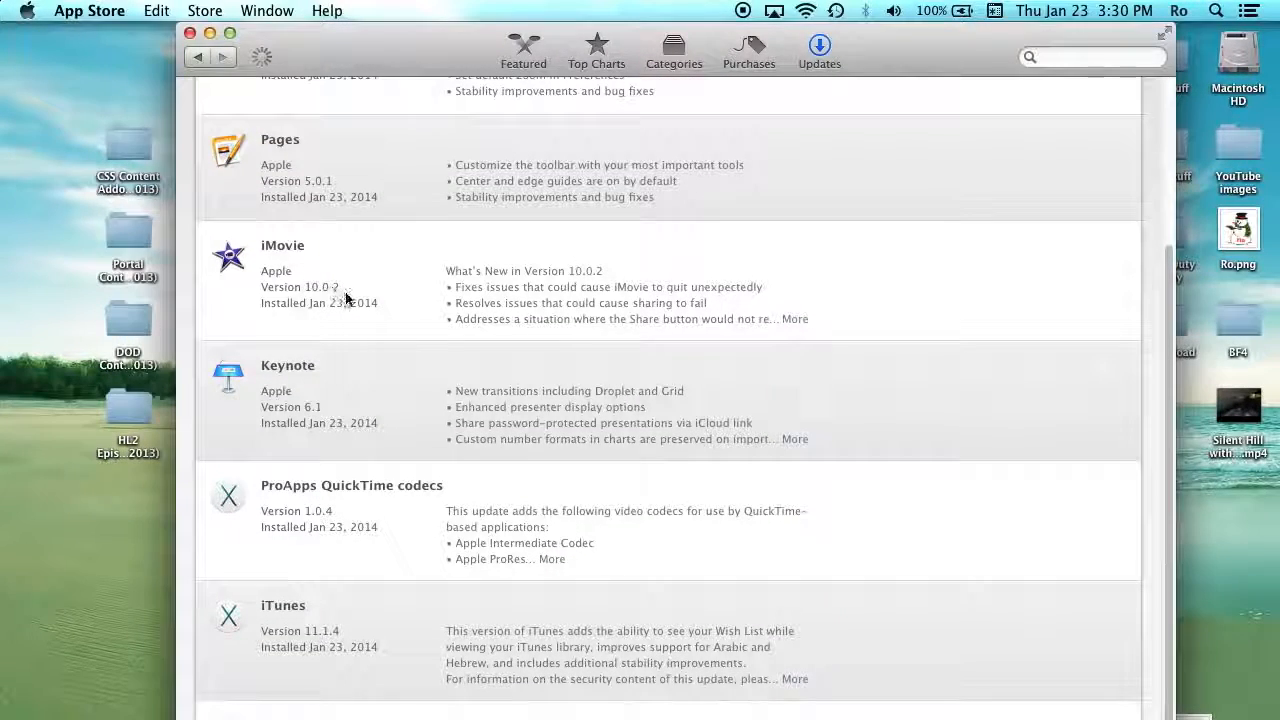
click(795, 319)
- Read through the iMovie 10.0.2 notes, then quit the App Store
scroll(740, 289, down, 5)
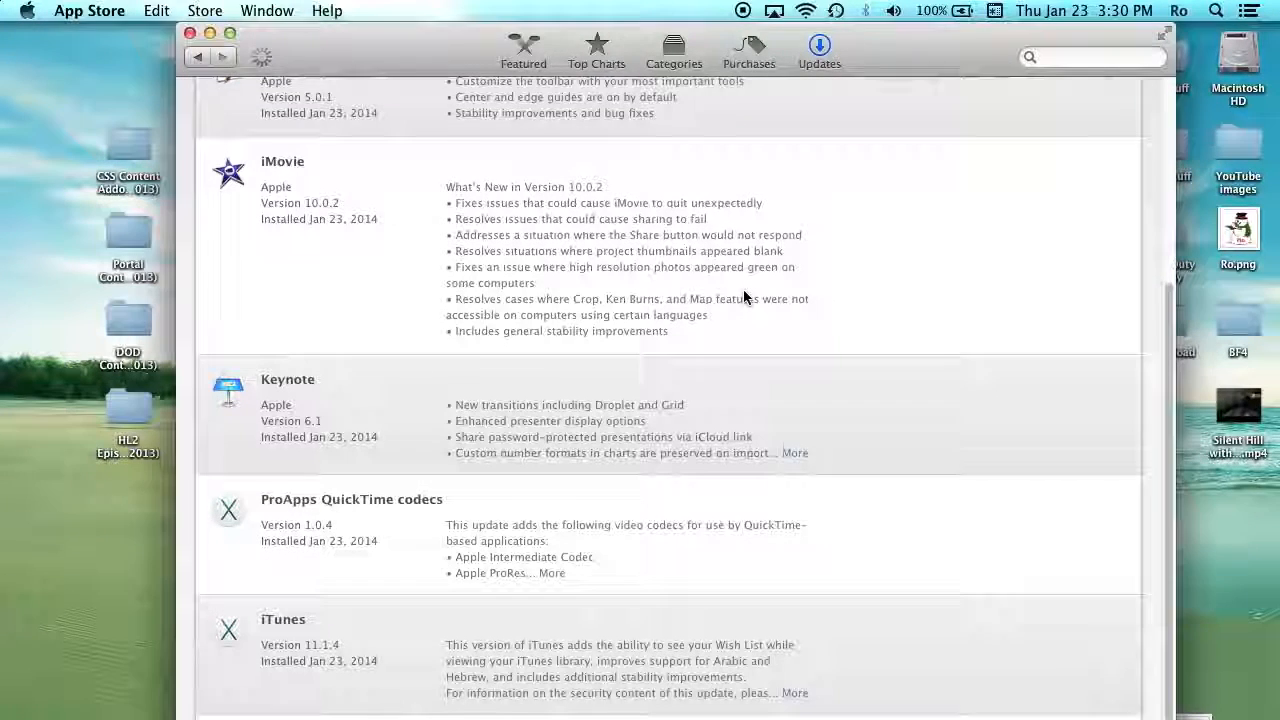
scroll(744, 285, up, 1)
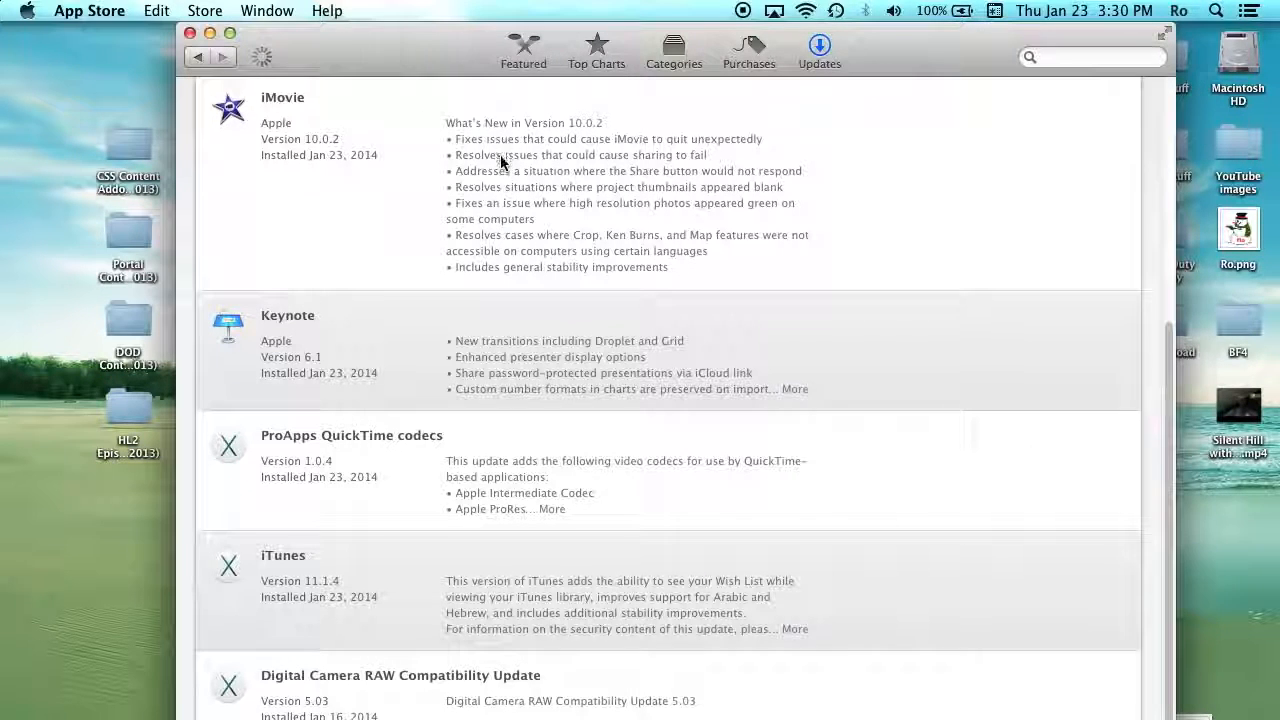
scroll(535, 140, up, 1)
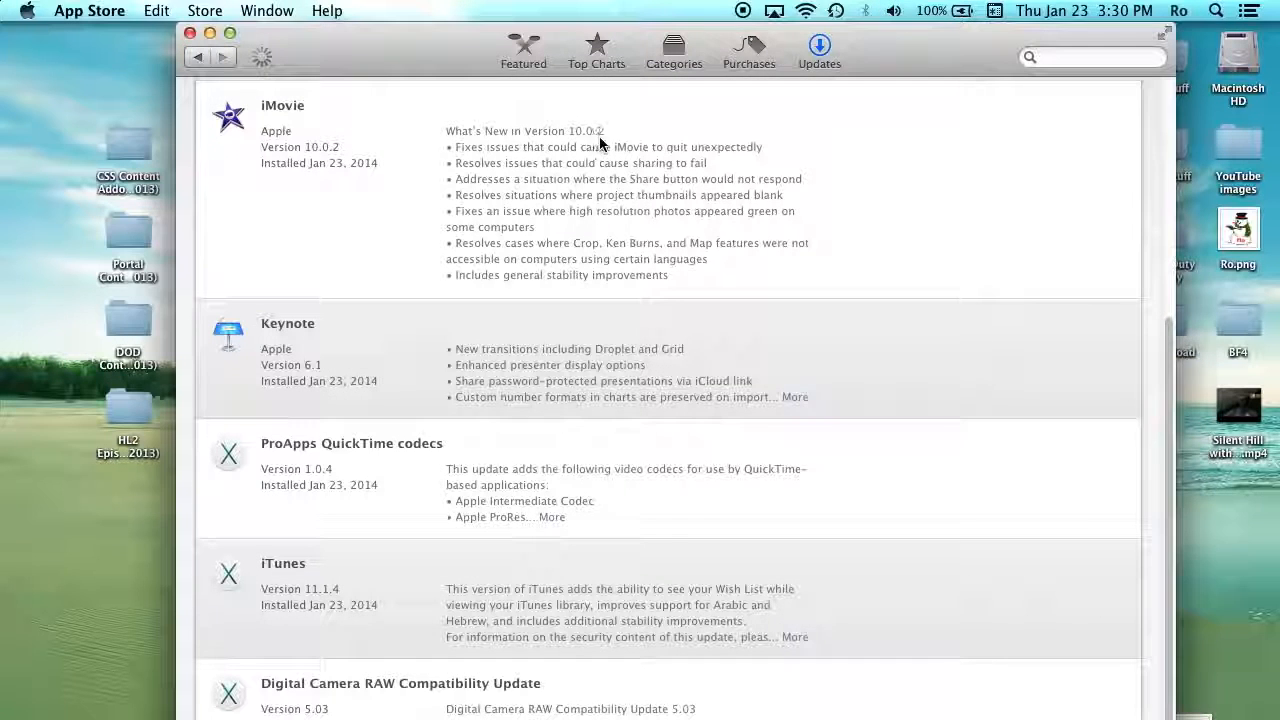
click(598, 146)
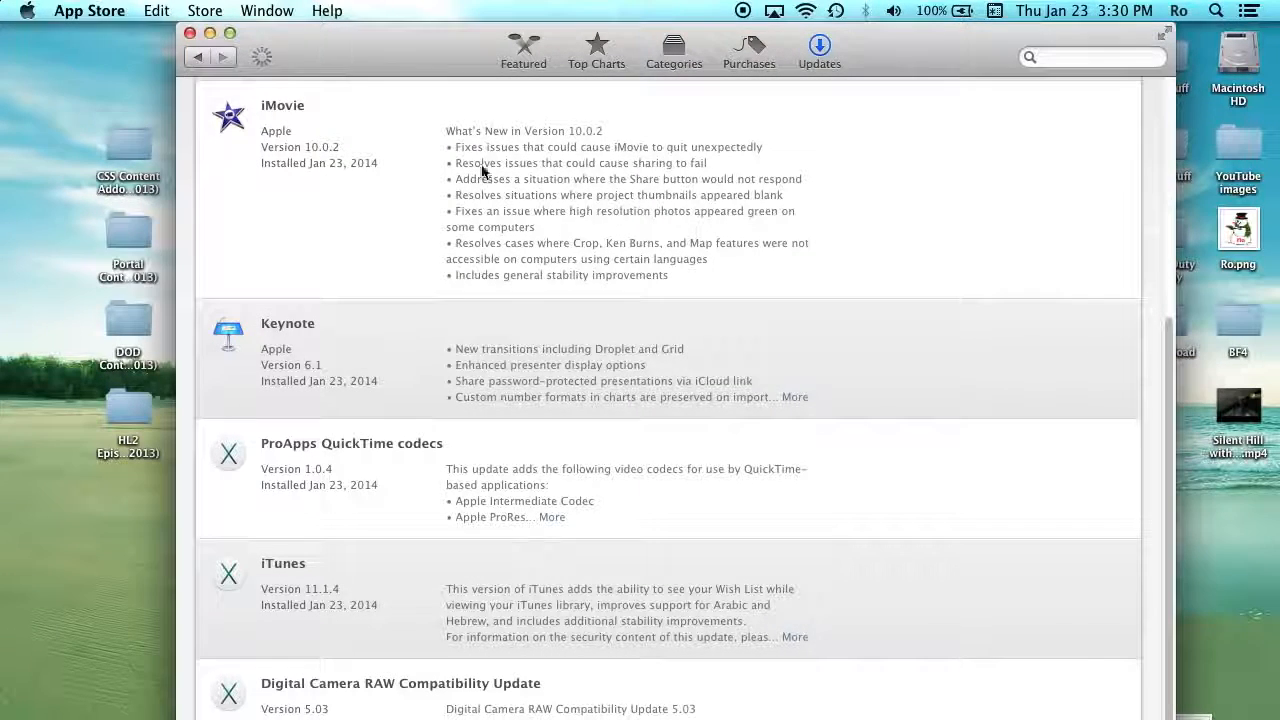
scroll(490, 176, up, 2)
click(90, 10)
click(120, 165)
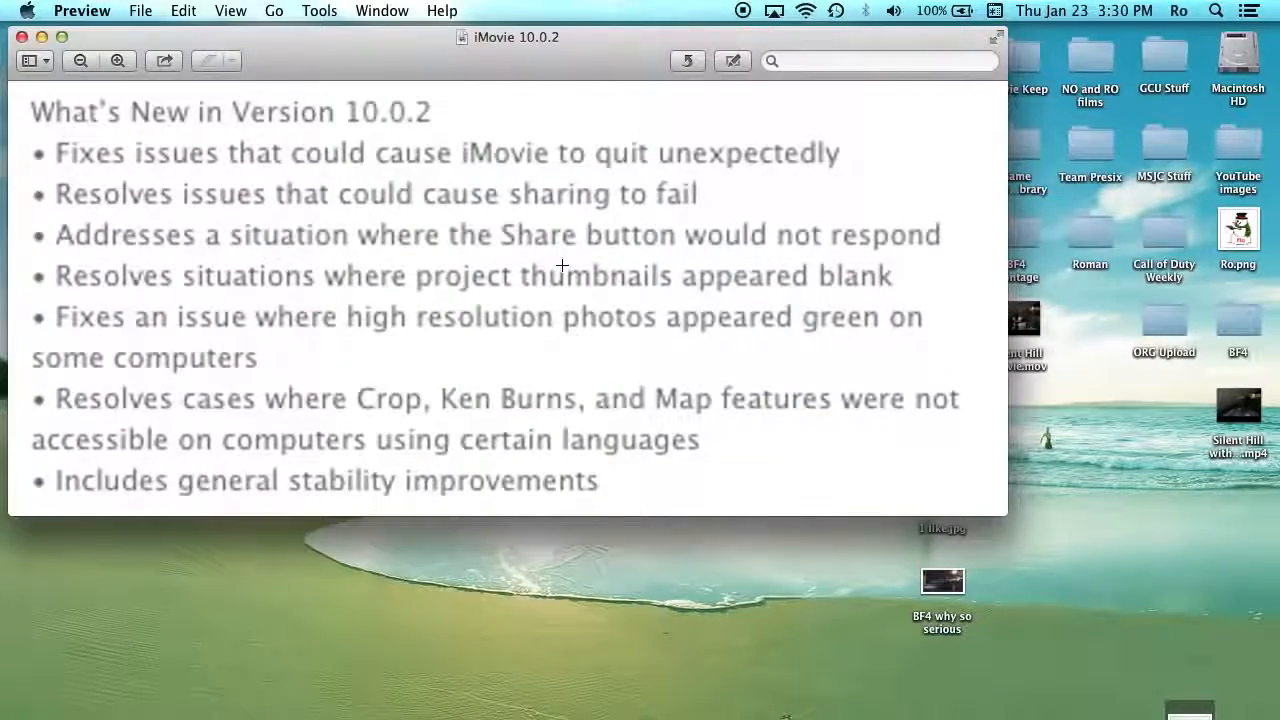
- Reposition the release-notes window and highlight the sharing-failure bullet
drag(481, 35, 626, 37)
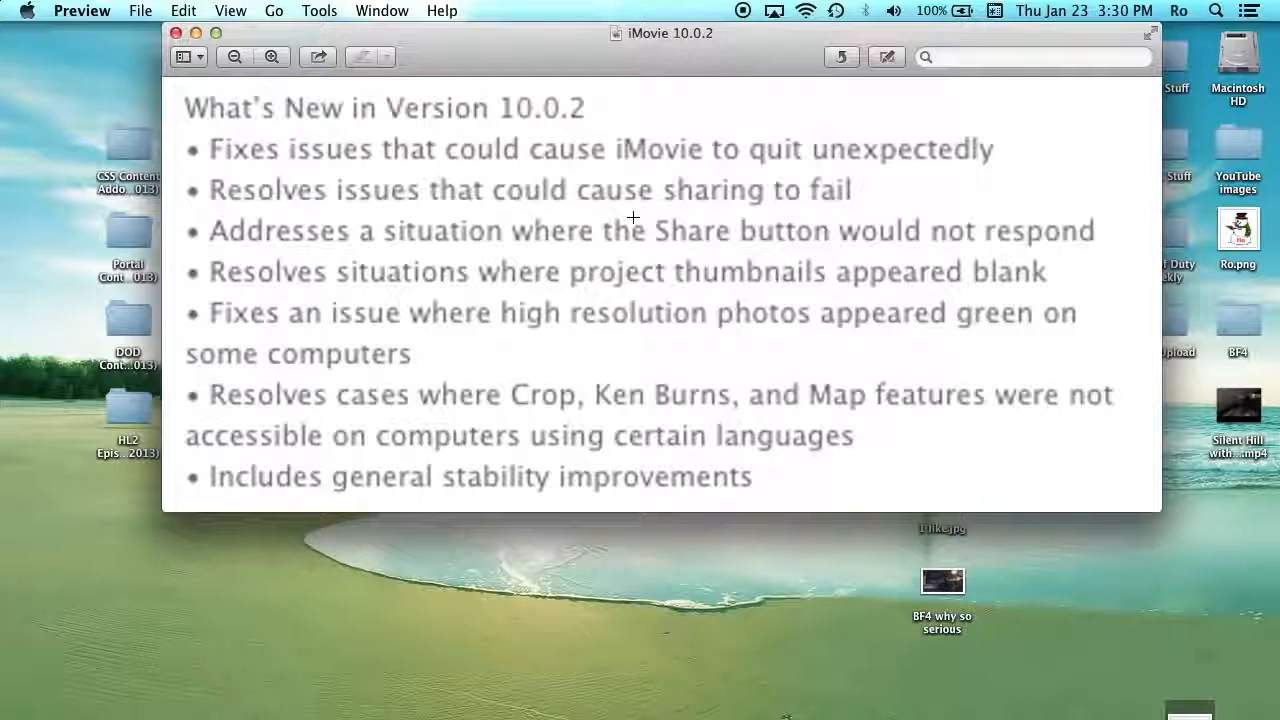
drag(634, 37, 625, 37)
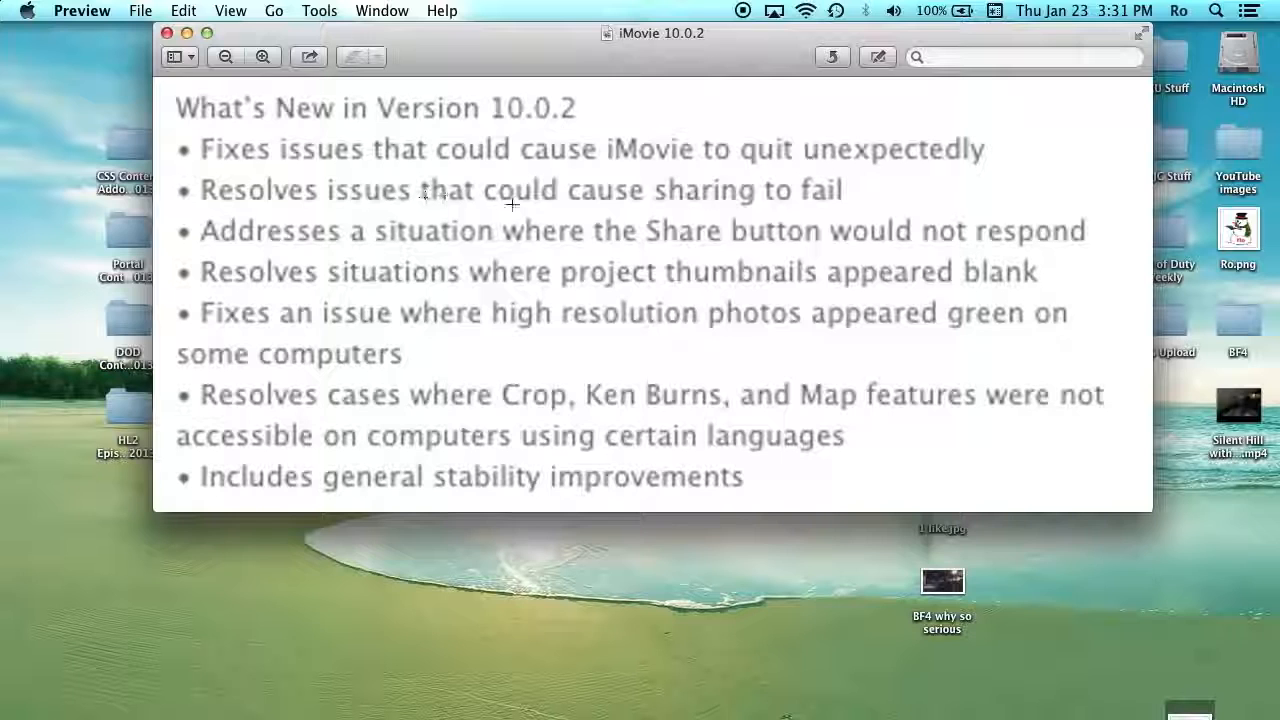
drag(851, 204, 176, 165)
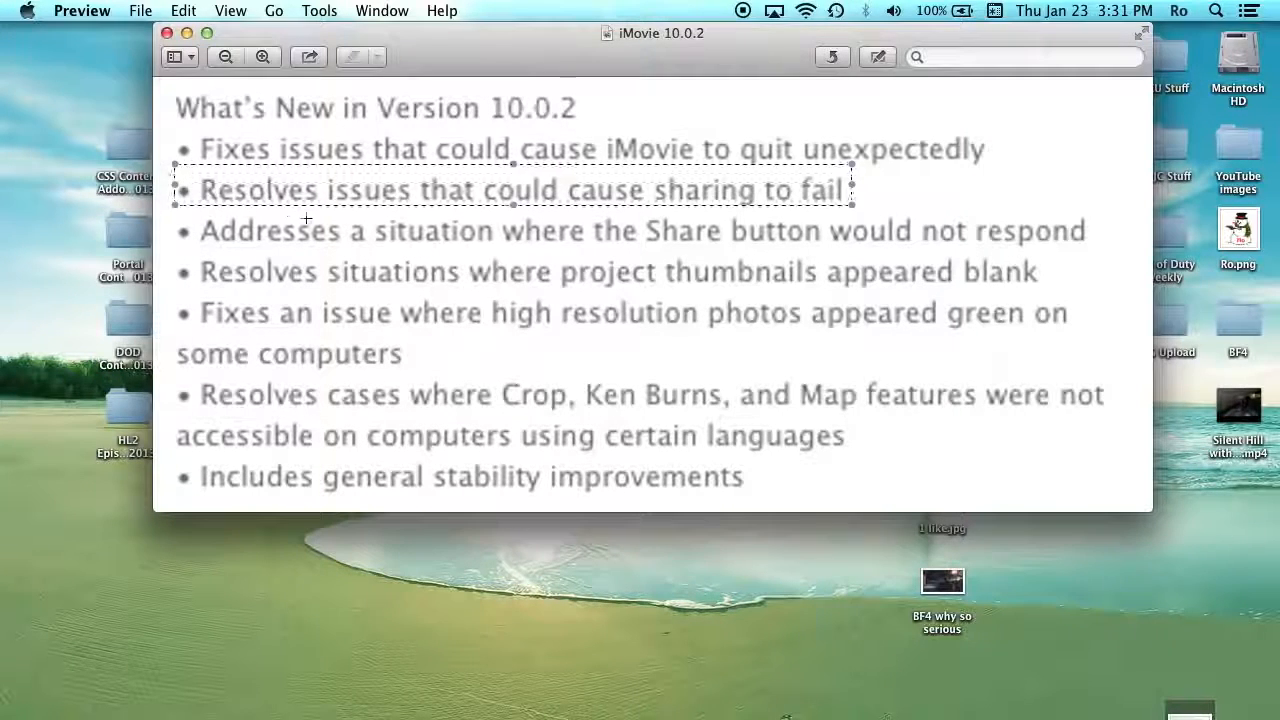
click(341, 150)
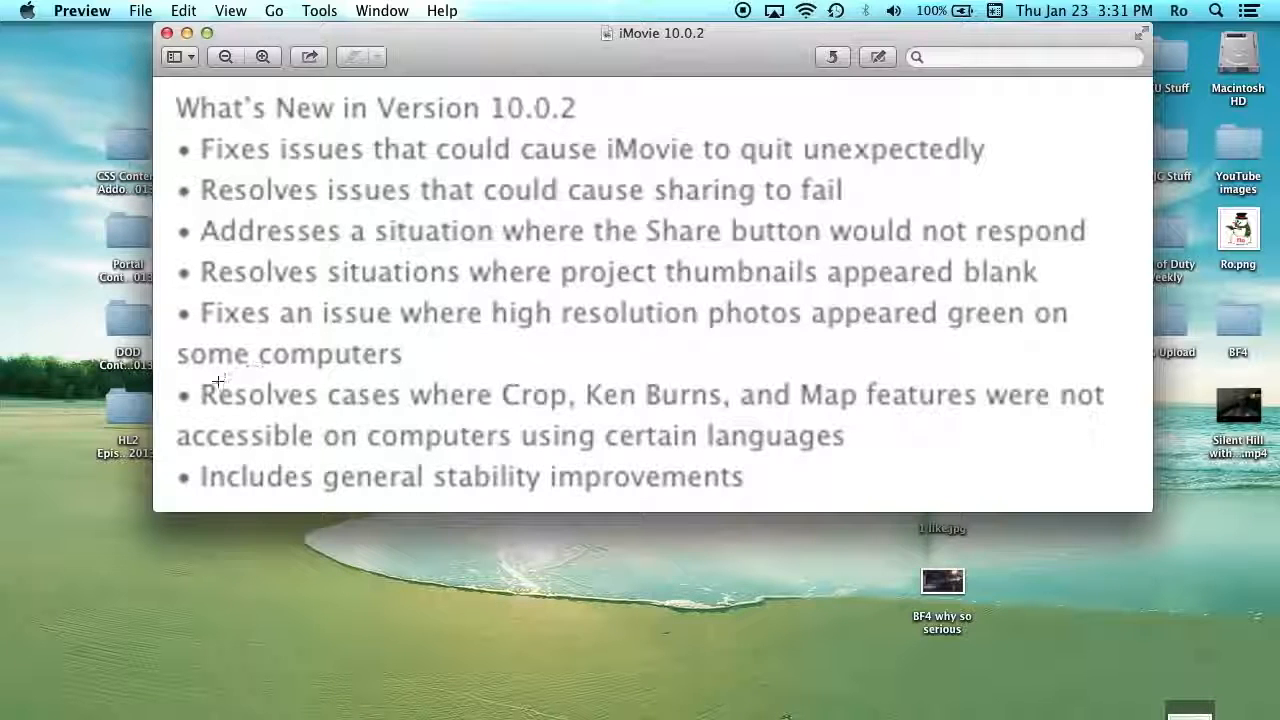
- Highlight the Crop, Ken Burns and Map bullet and the words 'certain languages'
drag(184, 384, 1096, 411)
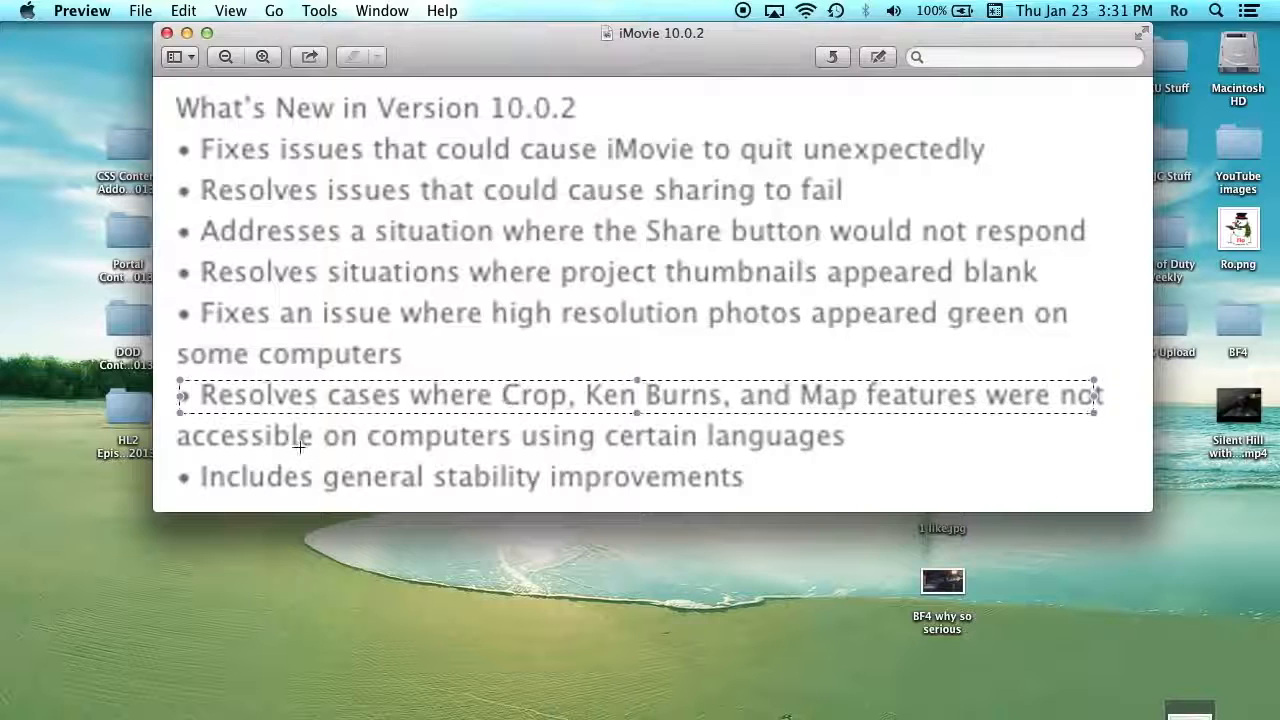
click(436, 441)
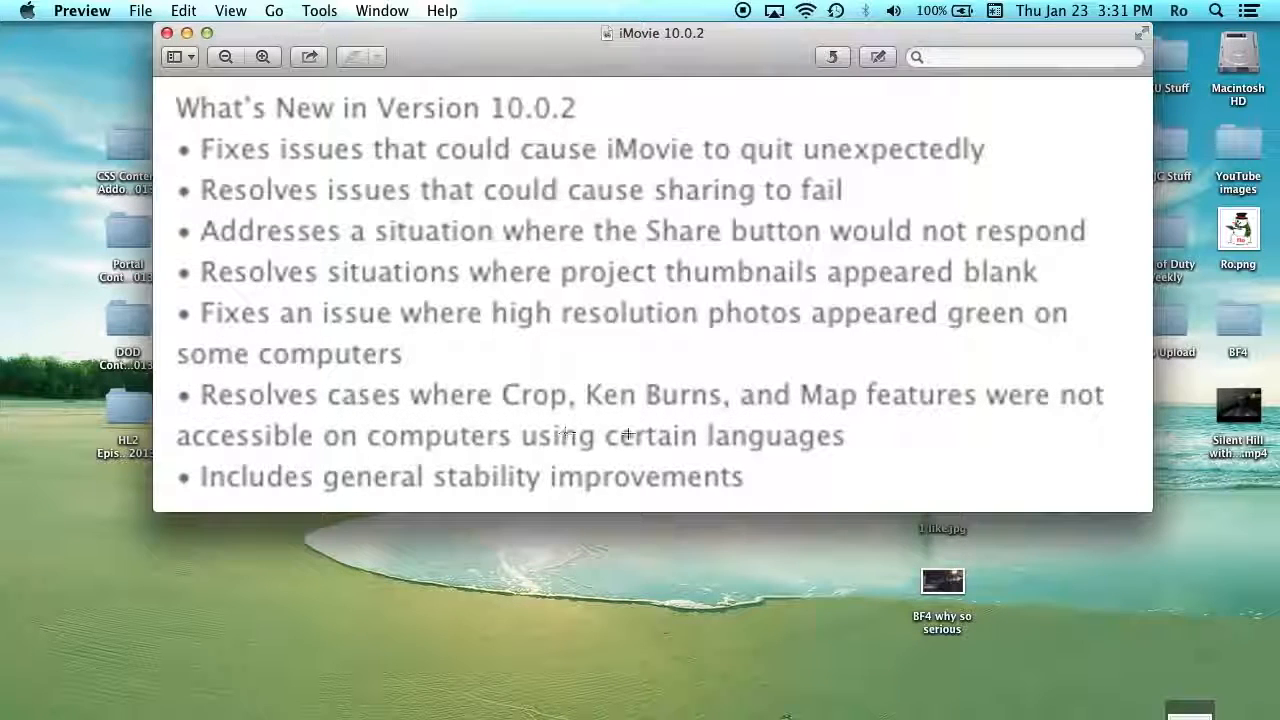
click(845, 451)
drag(849, 452, 793, 449)
drag(1112, 446, 744, 455)
click(385, 439)
drag(598, 436, 859, 450)
click(896, 448)
- Highlight the full two-line Crop, Ken Burns bullet, then close the Preview window
drag(164, 378, 1118, 451)
click(1034, 471)
click(167, 33)
- Launch iMovie from the Dock with the iMovie Tutorials project
mouse_move(3, 432)
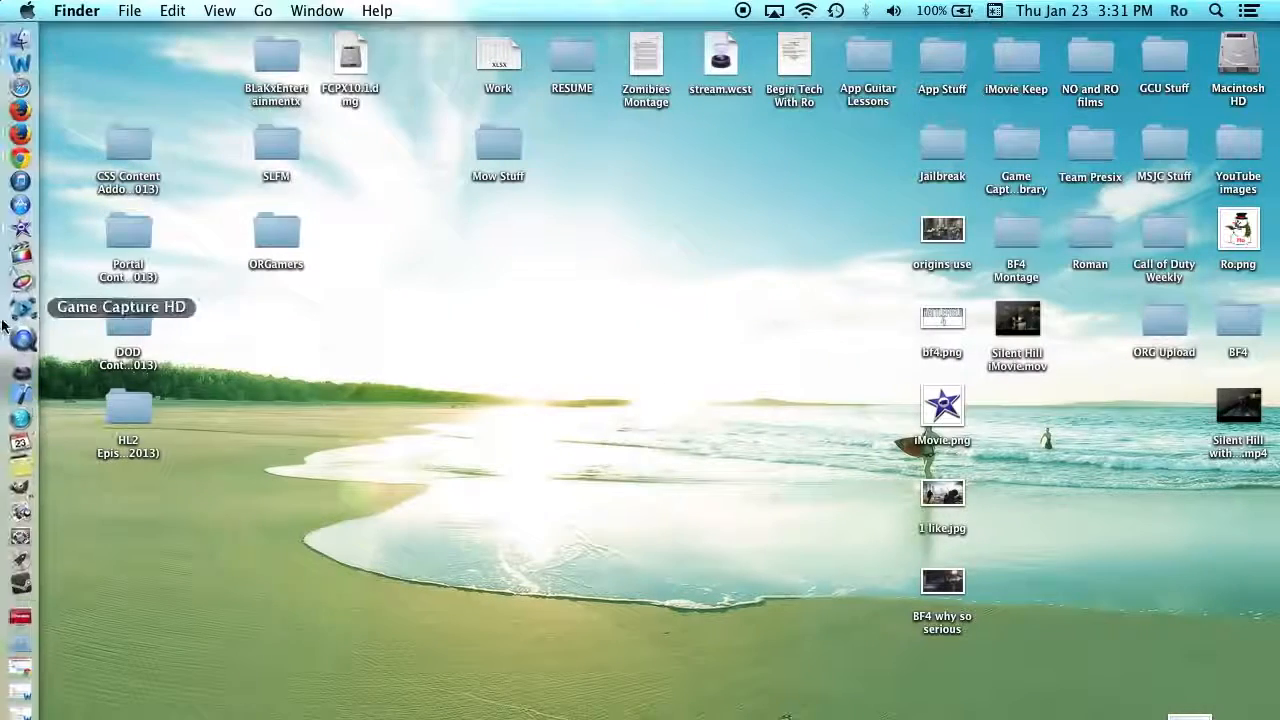
click(21, 231)
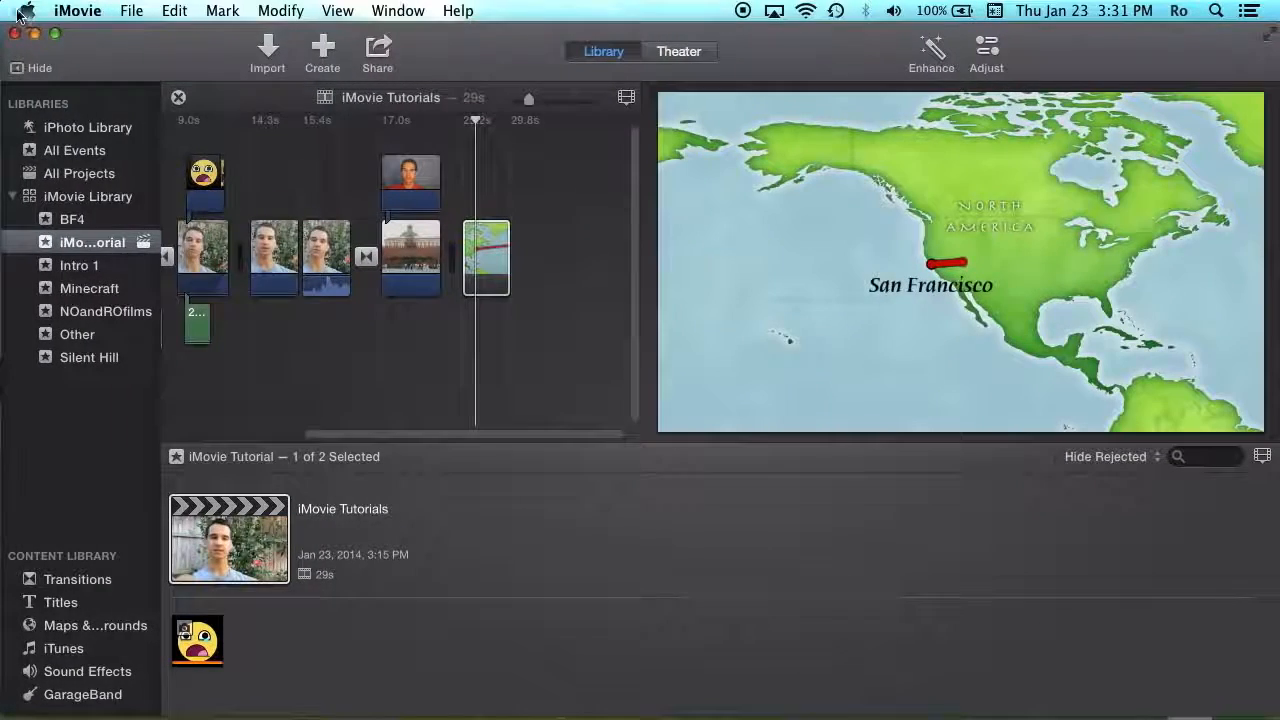
click(20, 12)
click(48, 36)
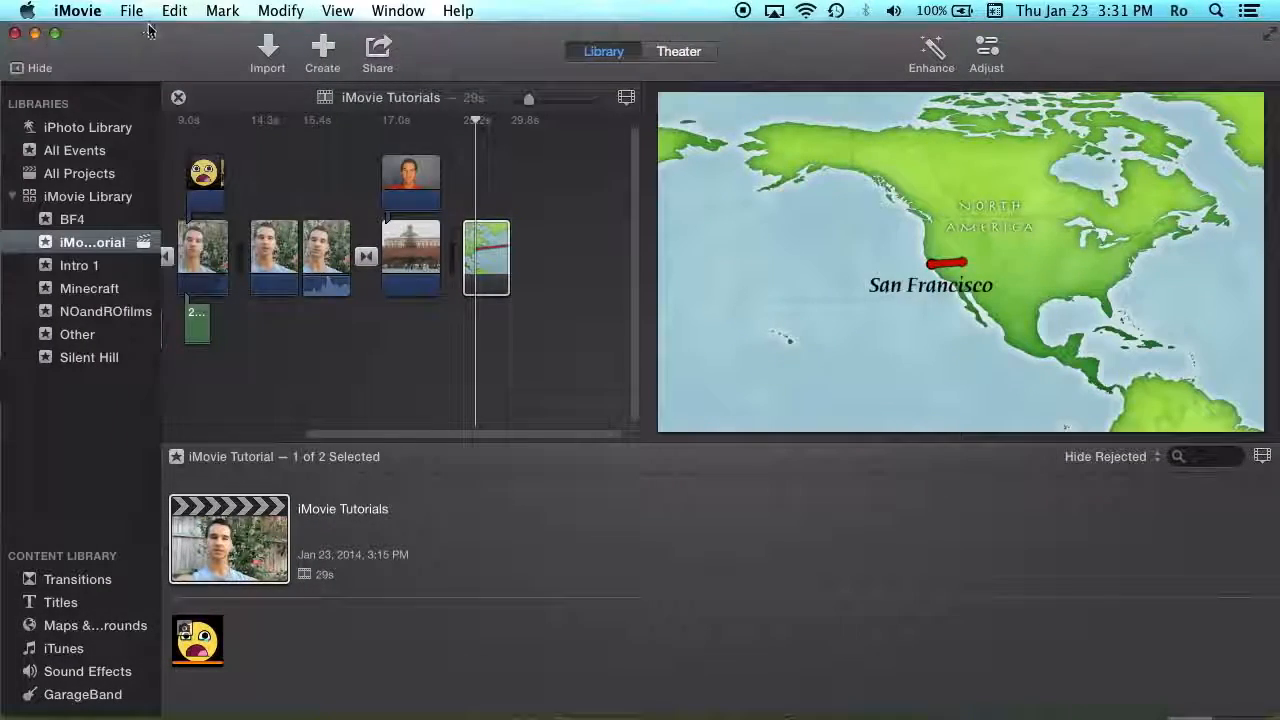
click(498, 135)
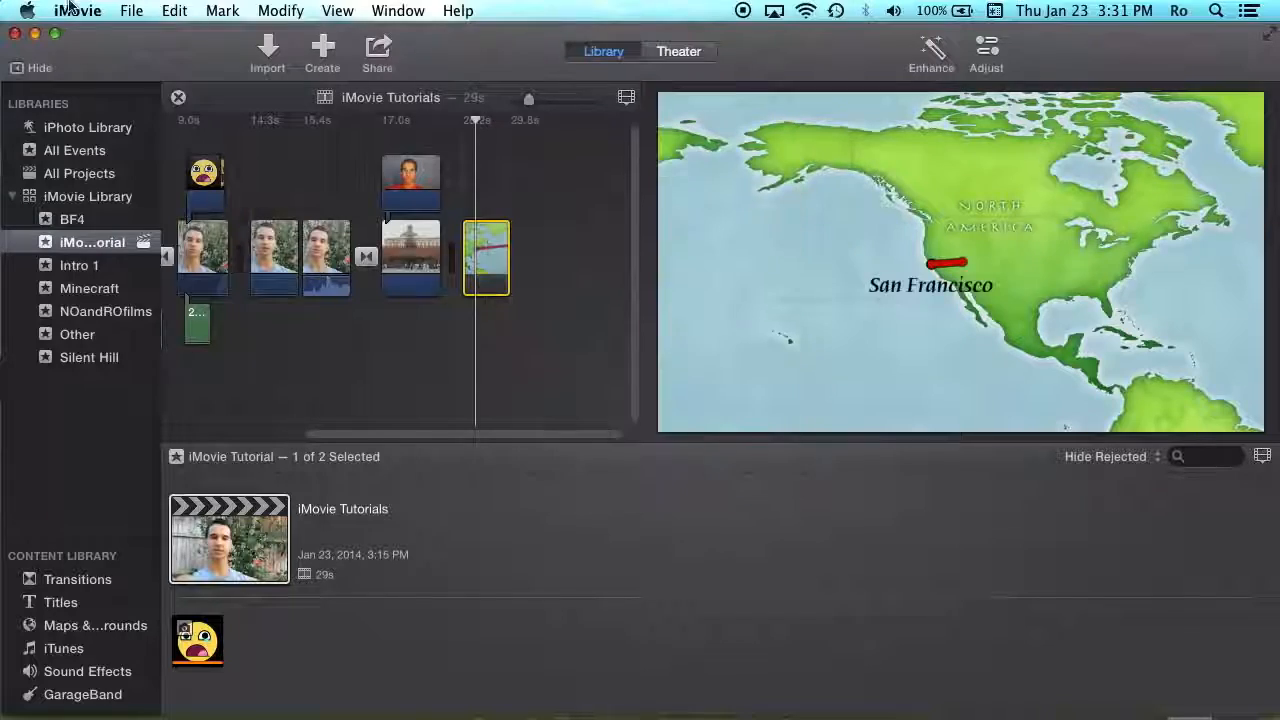
click(27, 10)
click(82, 55)
- Confirm iMovie version 10.0.2 in About iMovie and close the panel
click(78, 10)
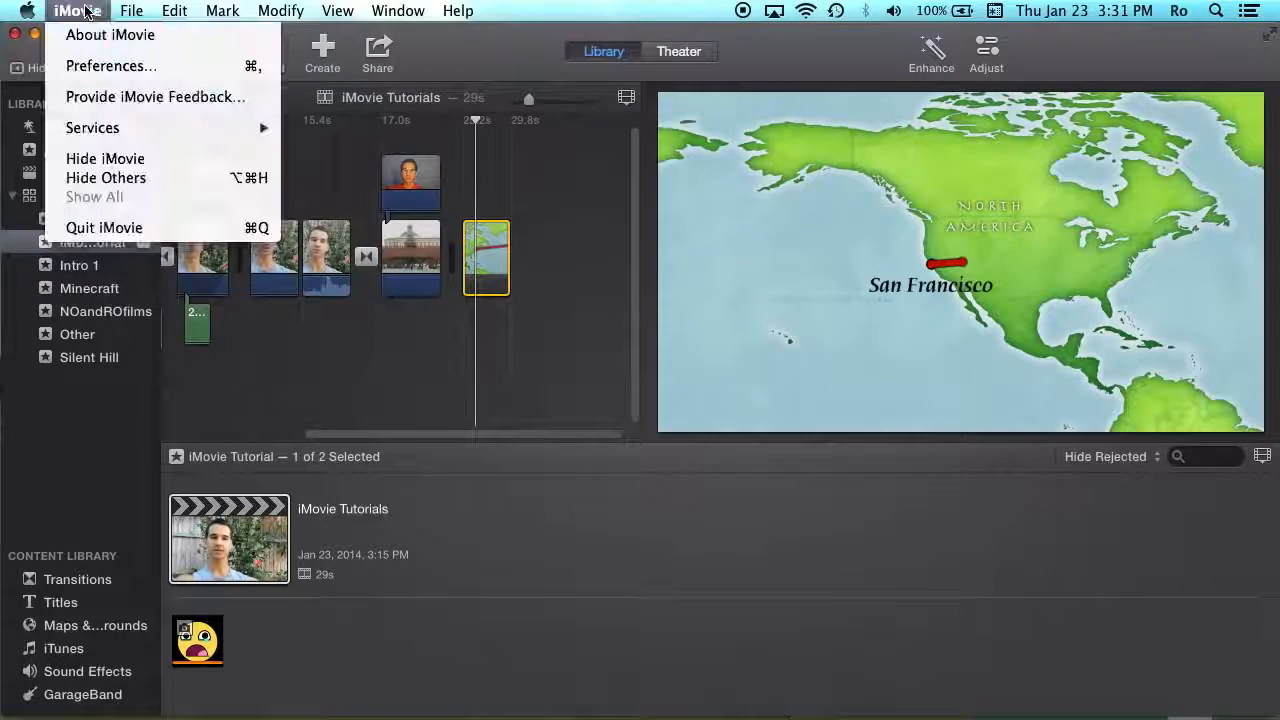
click(100, 34)
drag(676, 262, 716, 281)
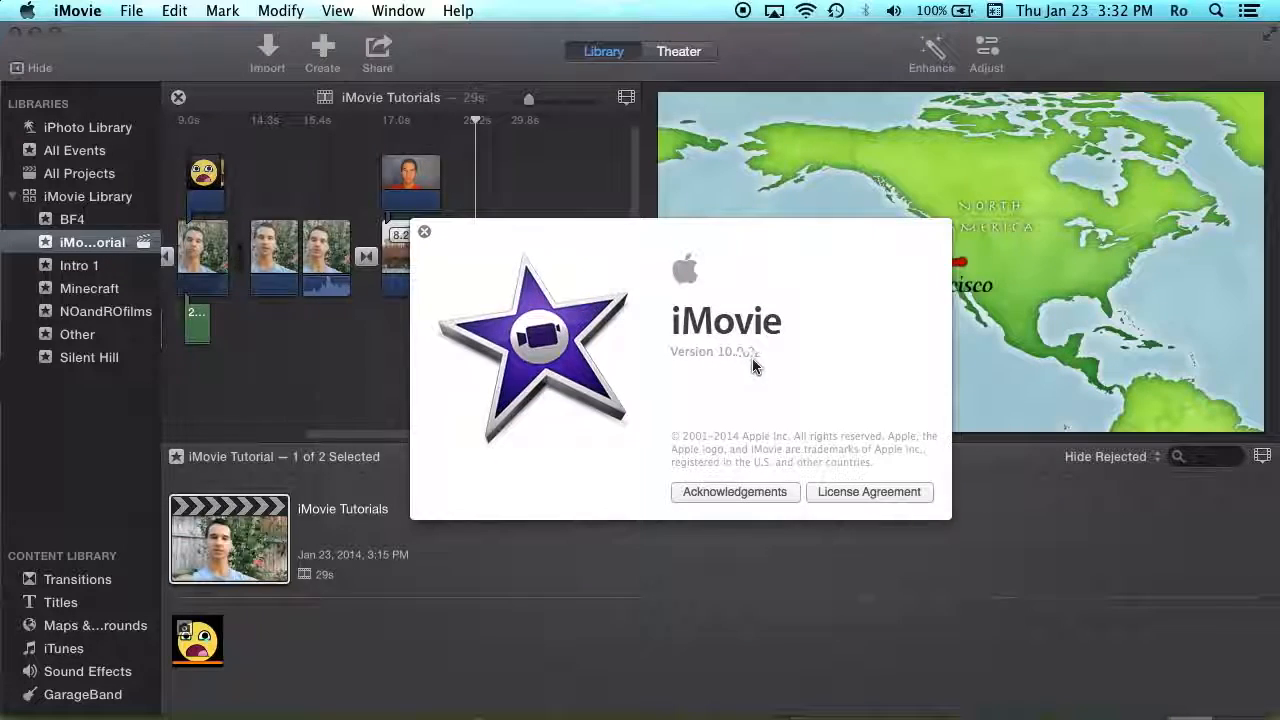
click(425, 234)
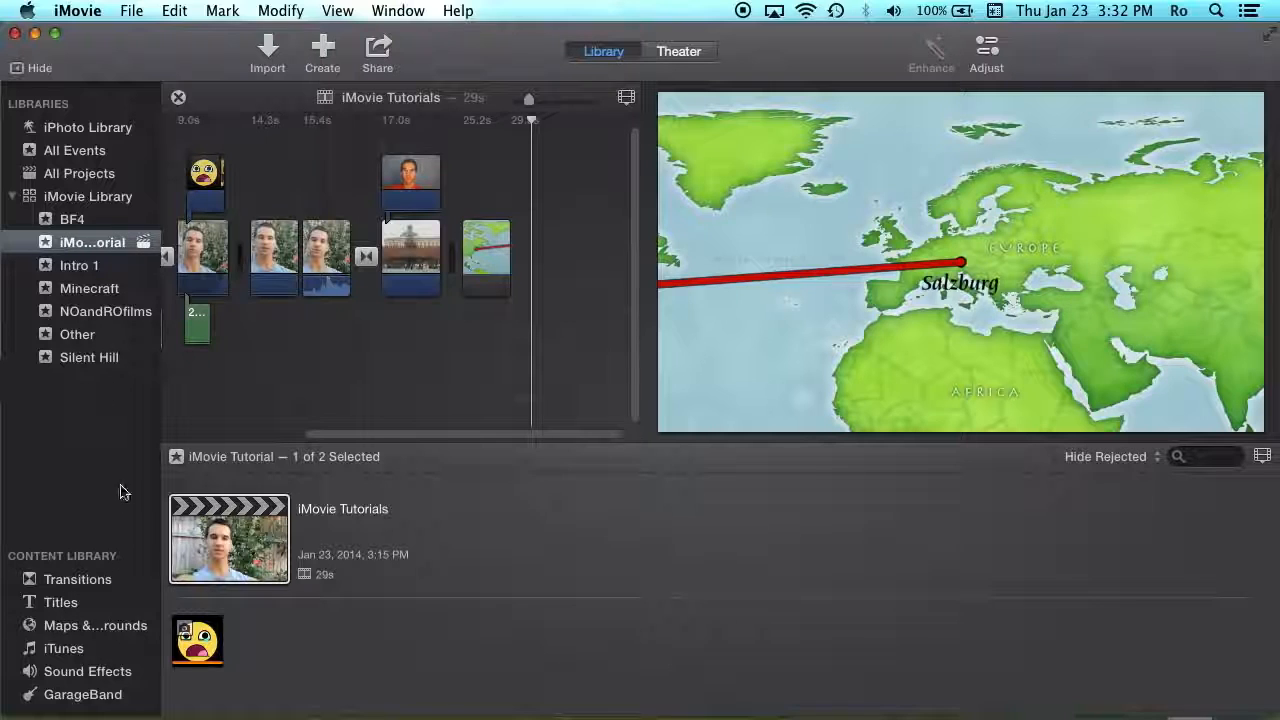
- Start a File export, review the sizes at HD 720P (1280 x 720), then cancel
click(377, 50)
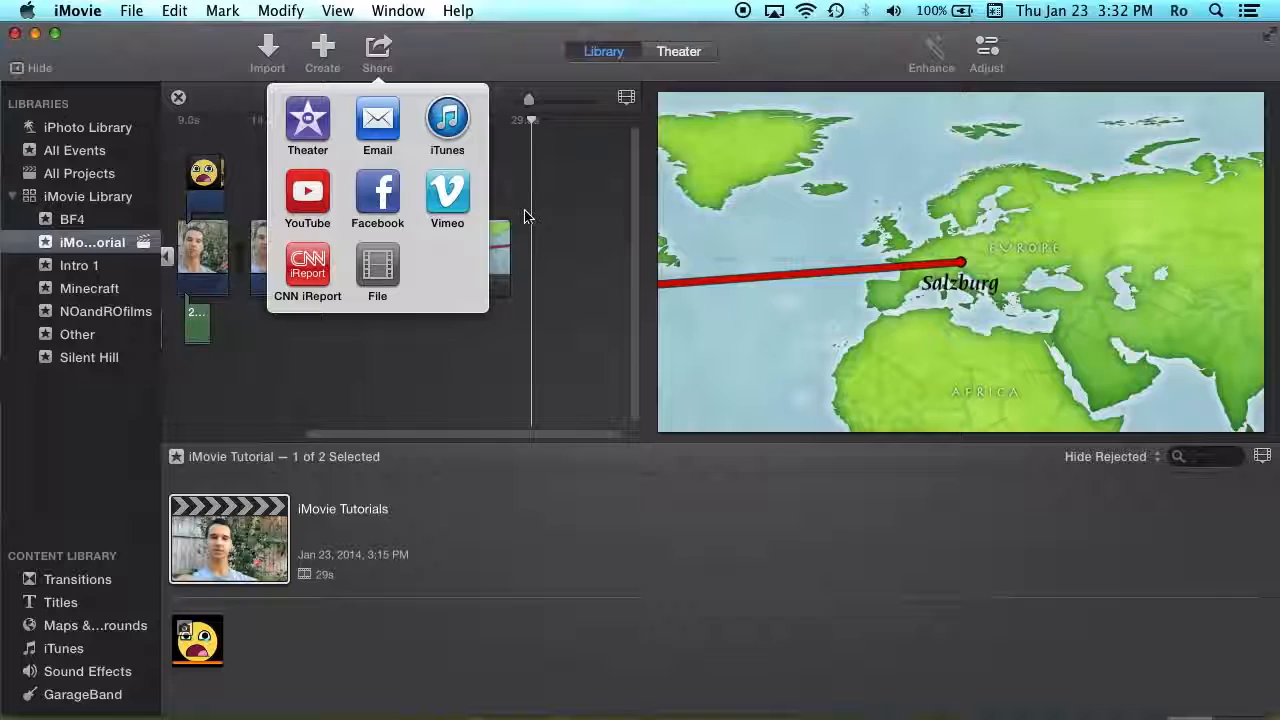
click(378, 266)
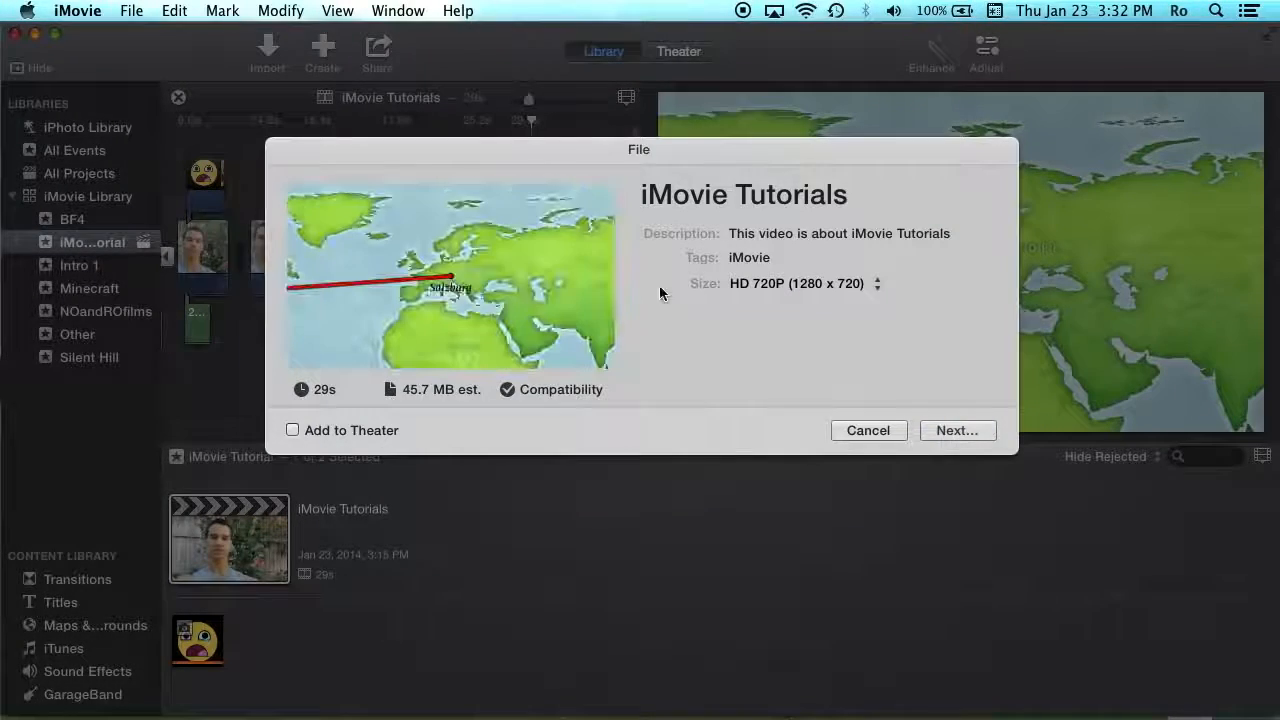
click(845, 284)
click(854, 382)
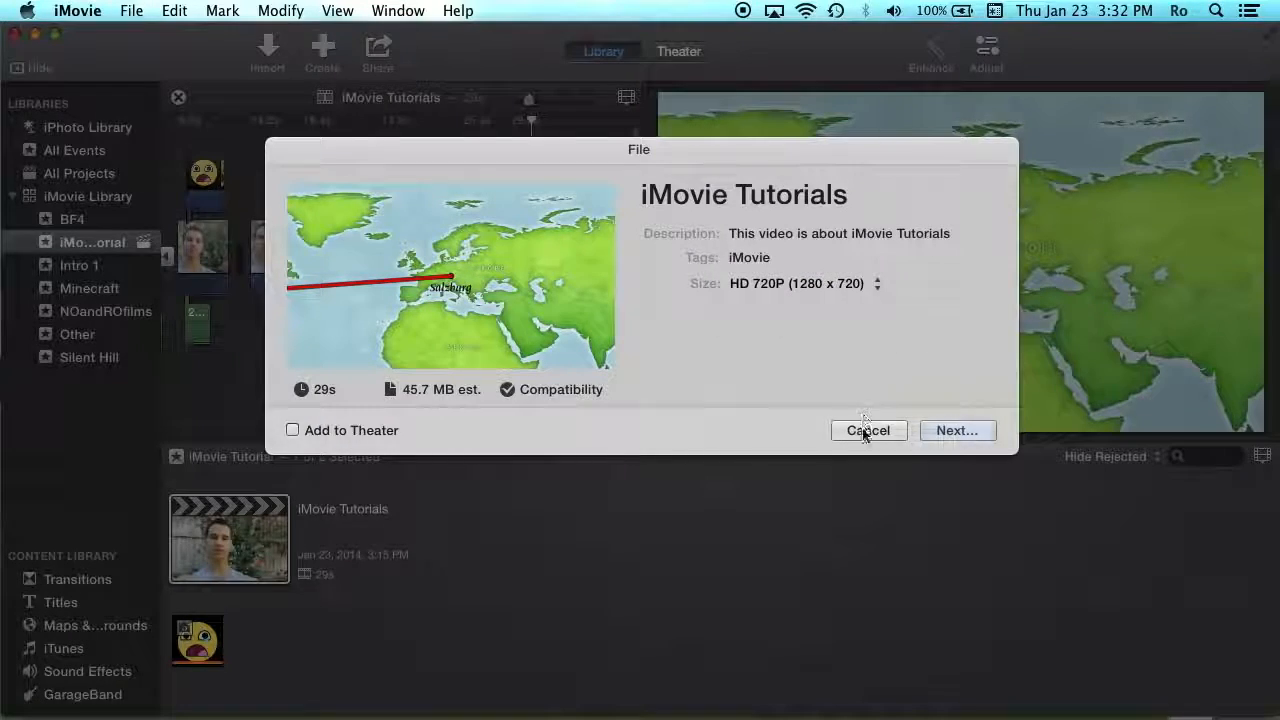
click(863, 430)
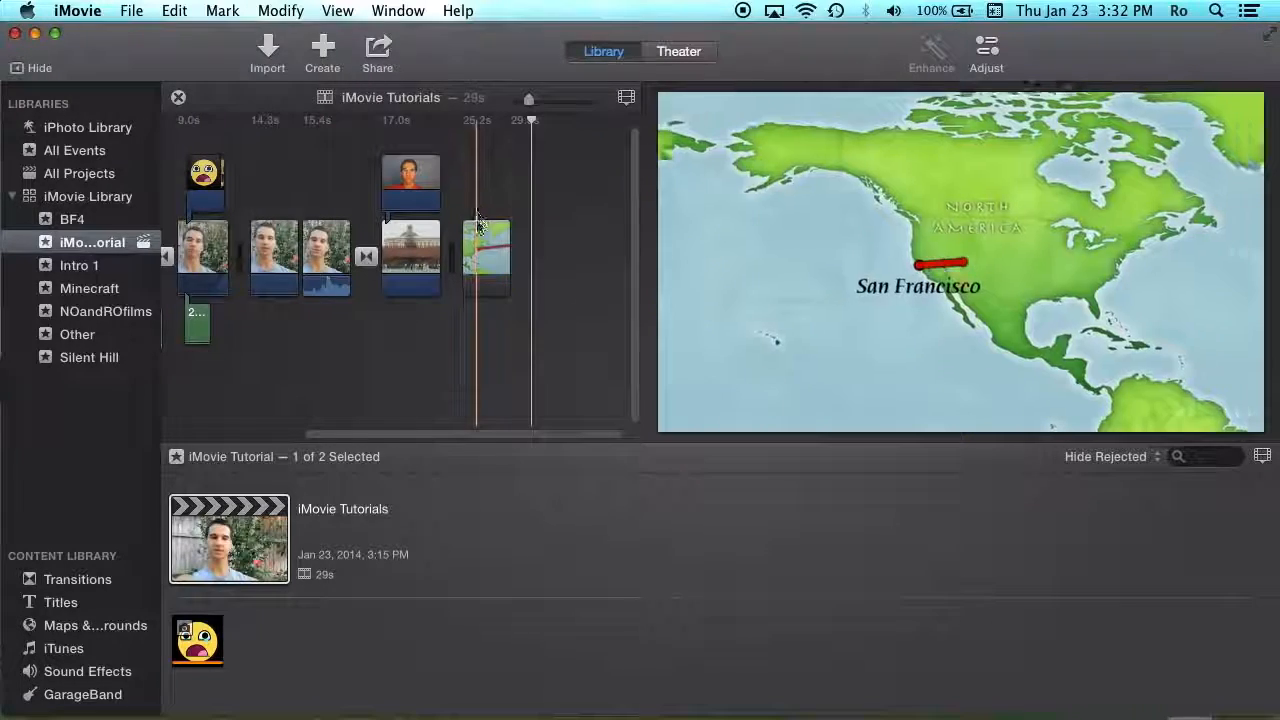
- Scroll to the project start, select the 5.4s NOandROfilms title and preview it in the viewer
click(480, 240)
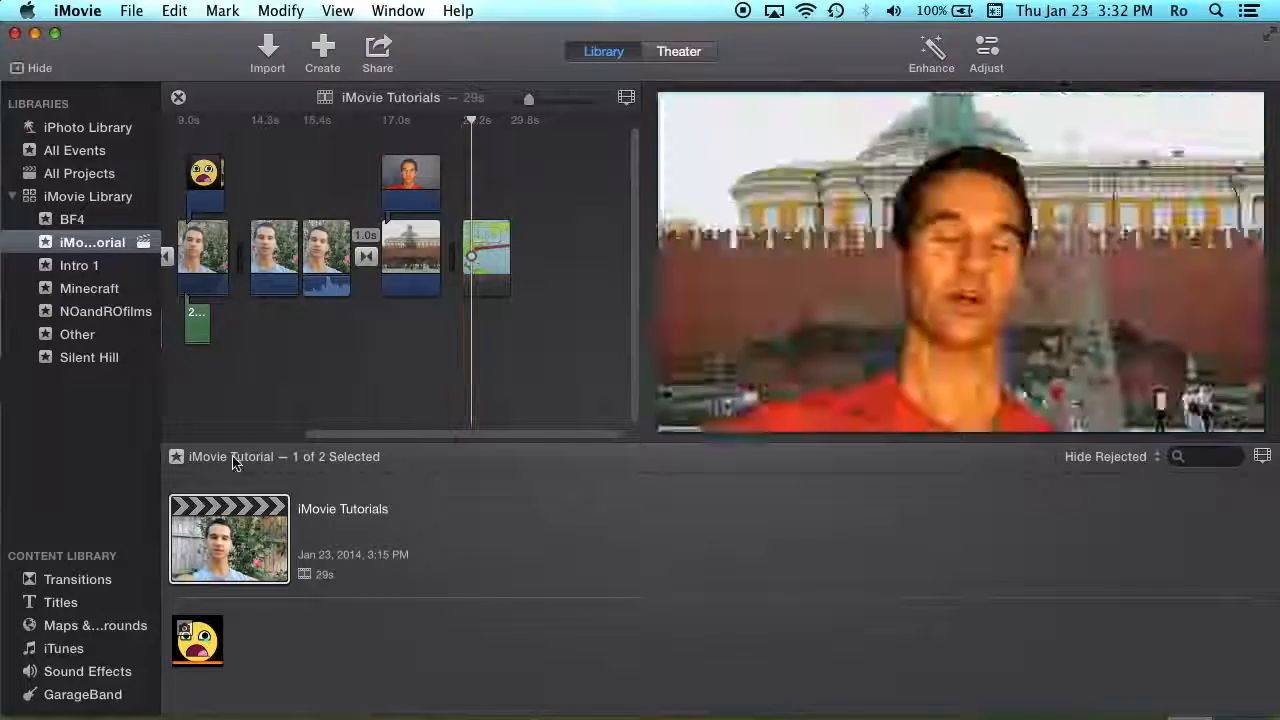
scroll(298, 188, left, 5)
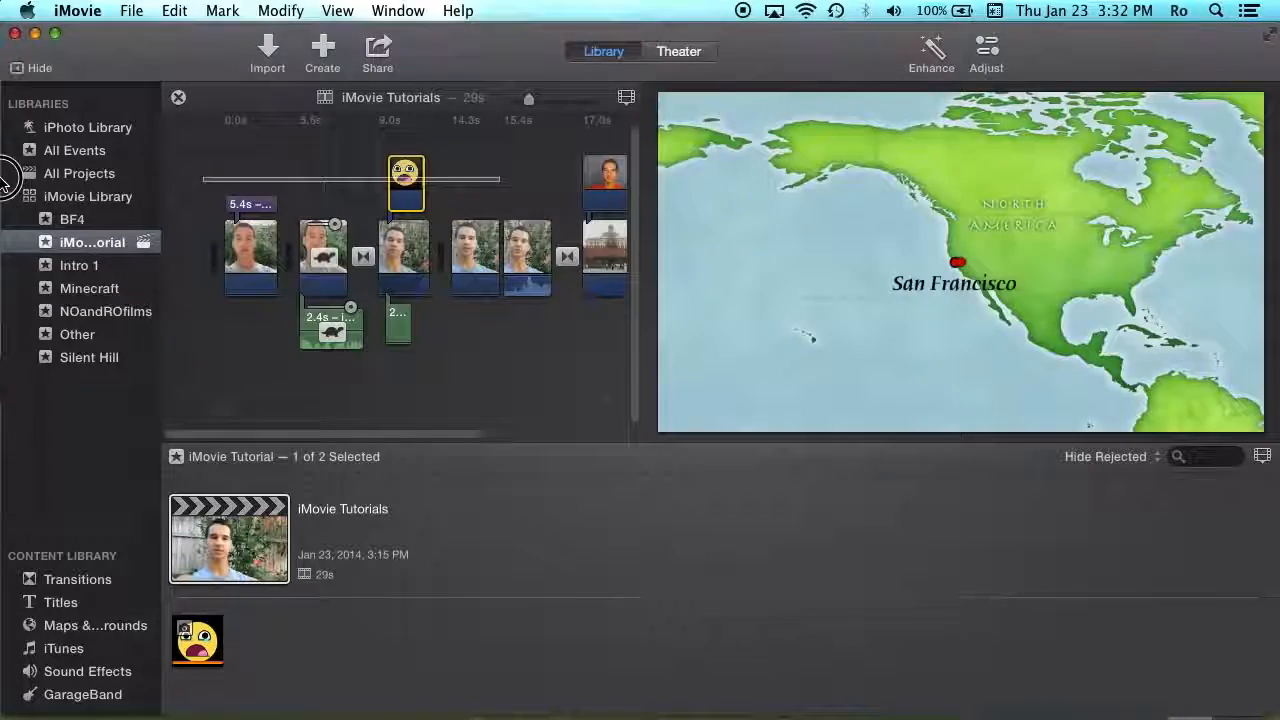
click(252, 205)
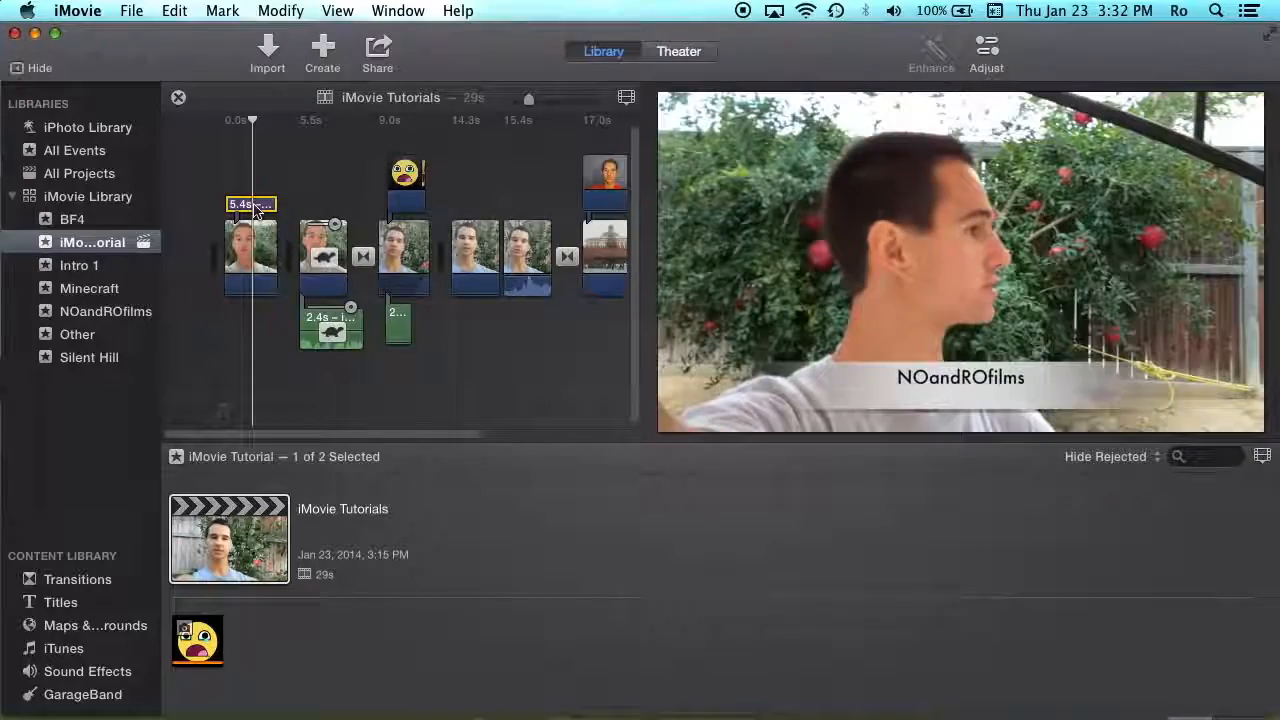
mouse_move(1008, 400)
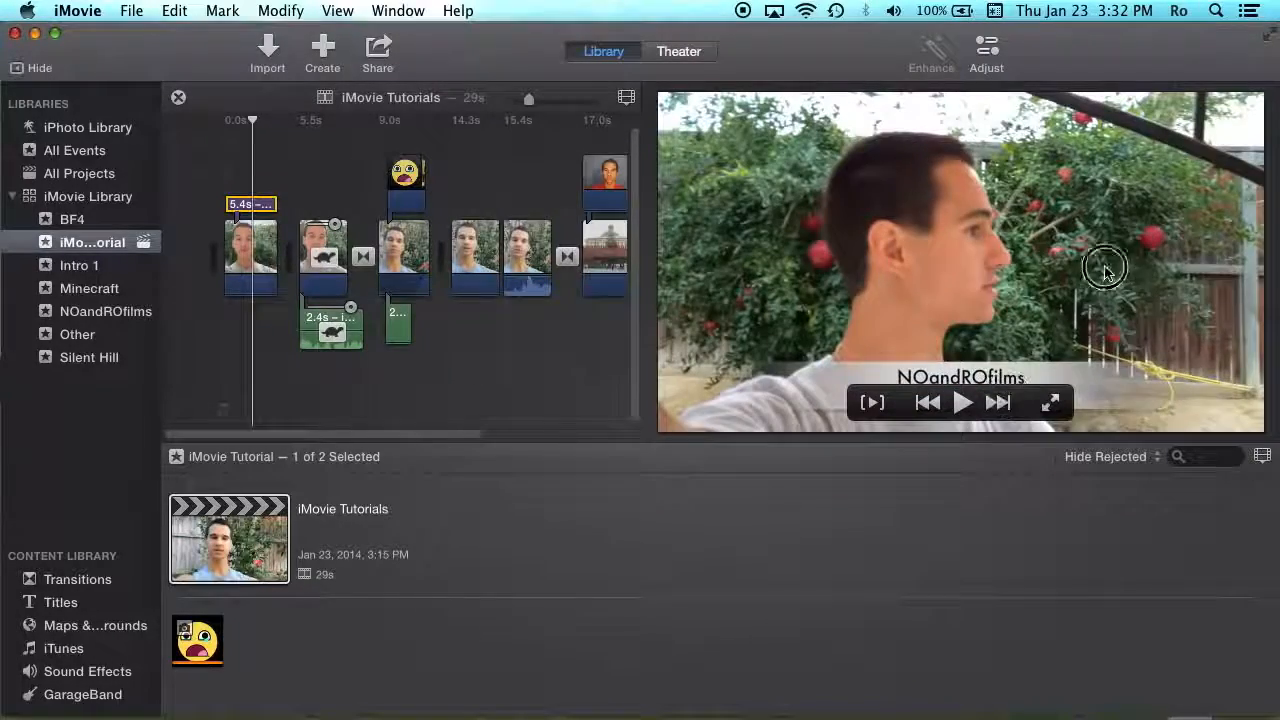
click(1008, 400)
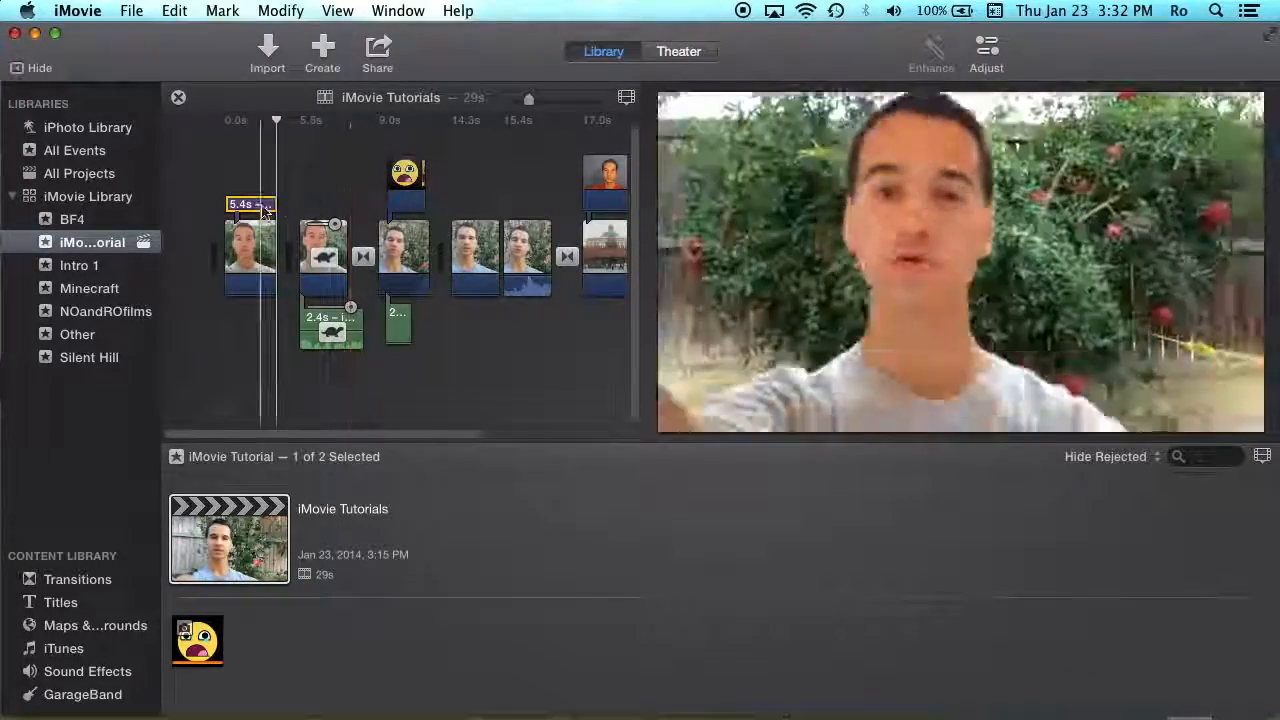
click(260, 206)
- Edit the NOandROfilms title, keeping its Futura Medium font, then show the Titles browser
double_click(966, 387)
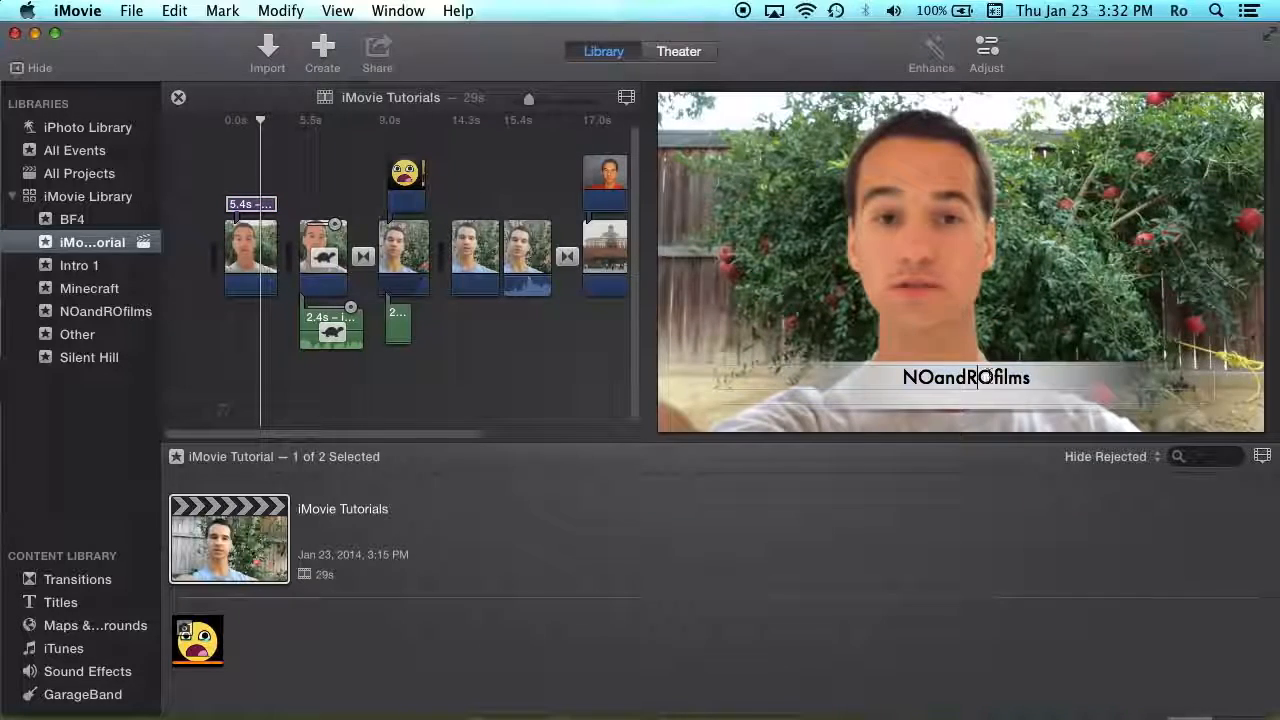
click(986, 50)
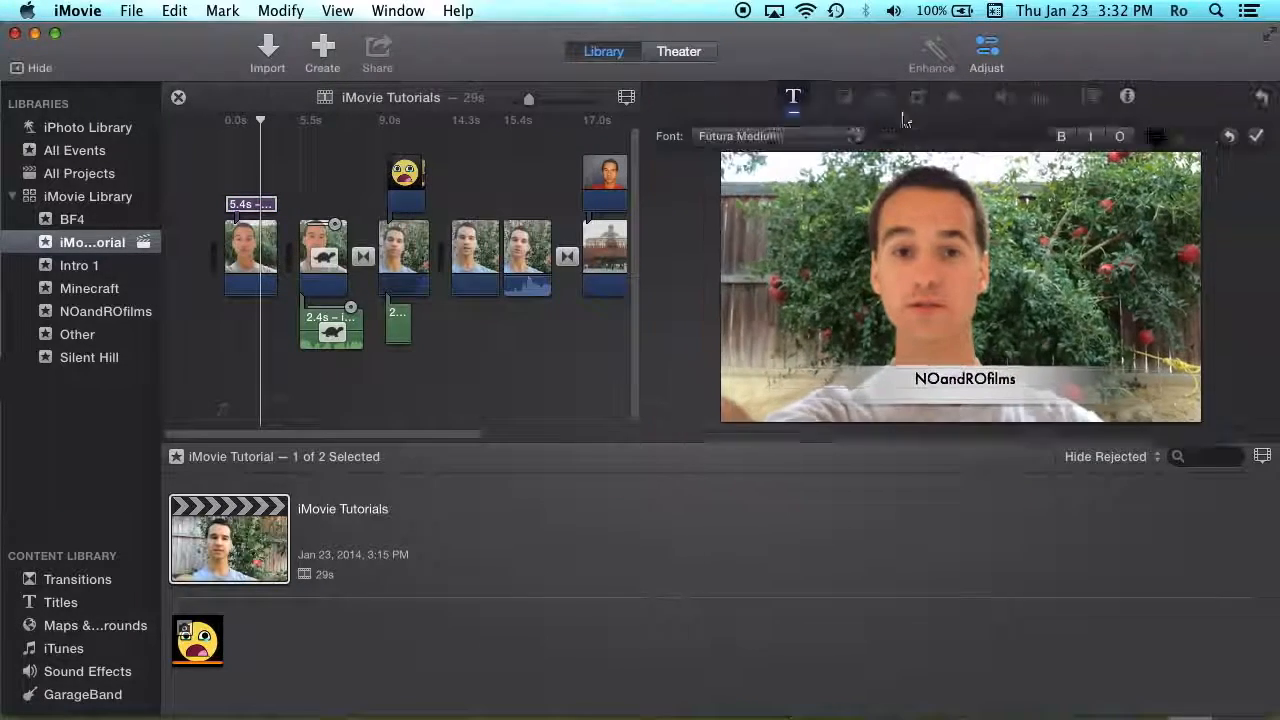
click(797, 100)
click(800, 137)
click(808, 139)
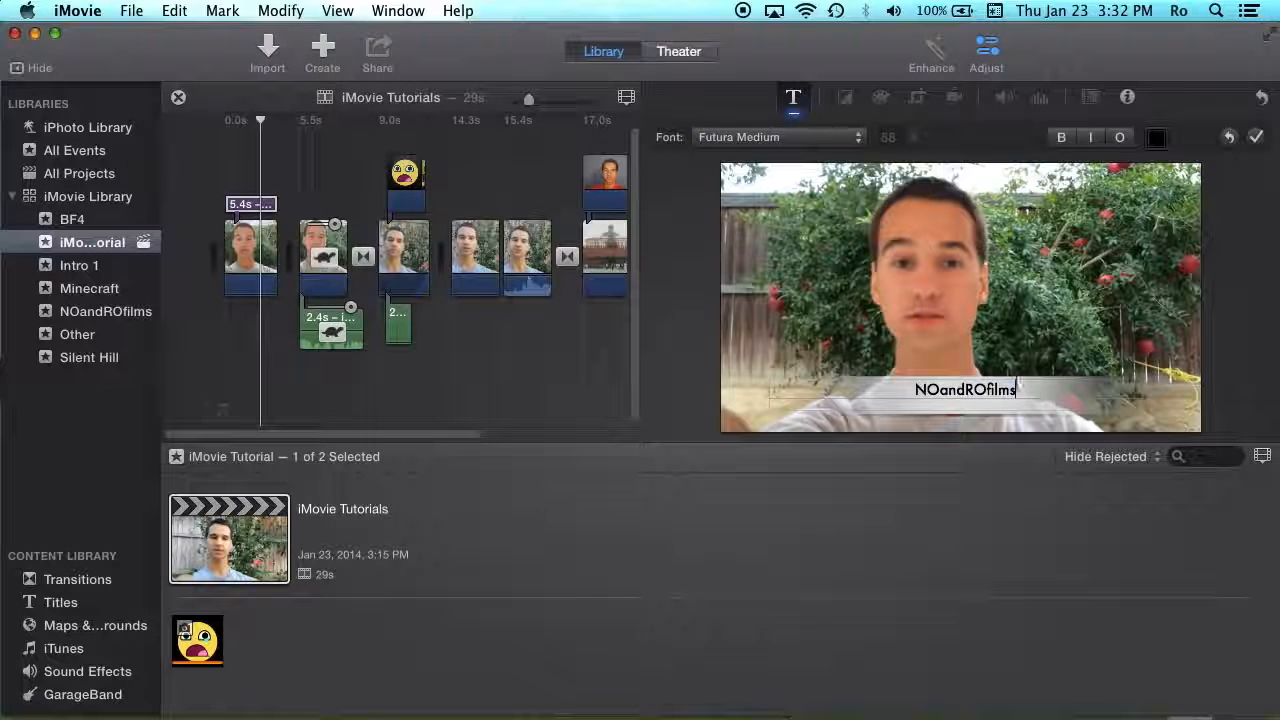
click(64, 606)
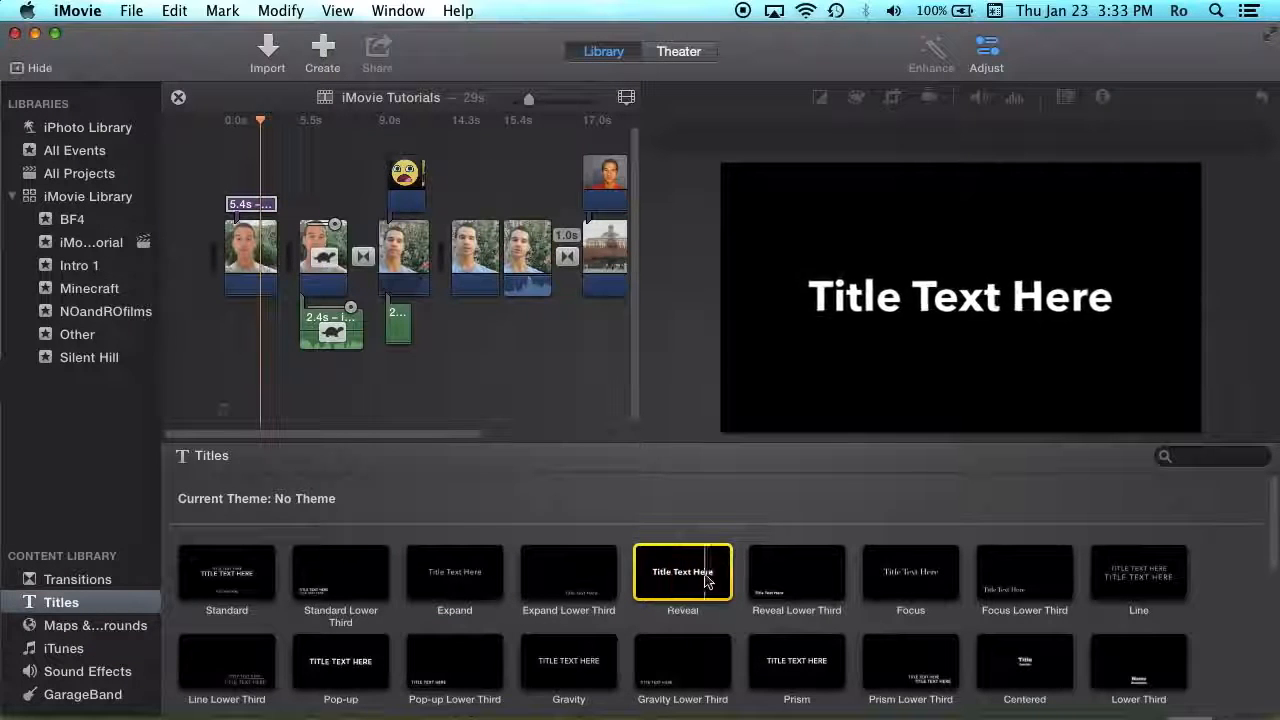
- Add a Reveal title over the clip at 14.3s, trim it to 1.0s, and edit its text
drag(695, 580, 519, 198)
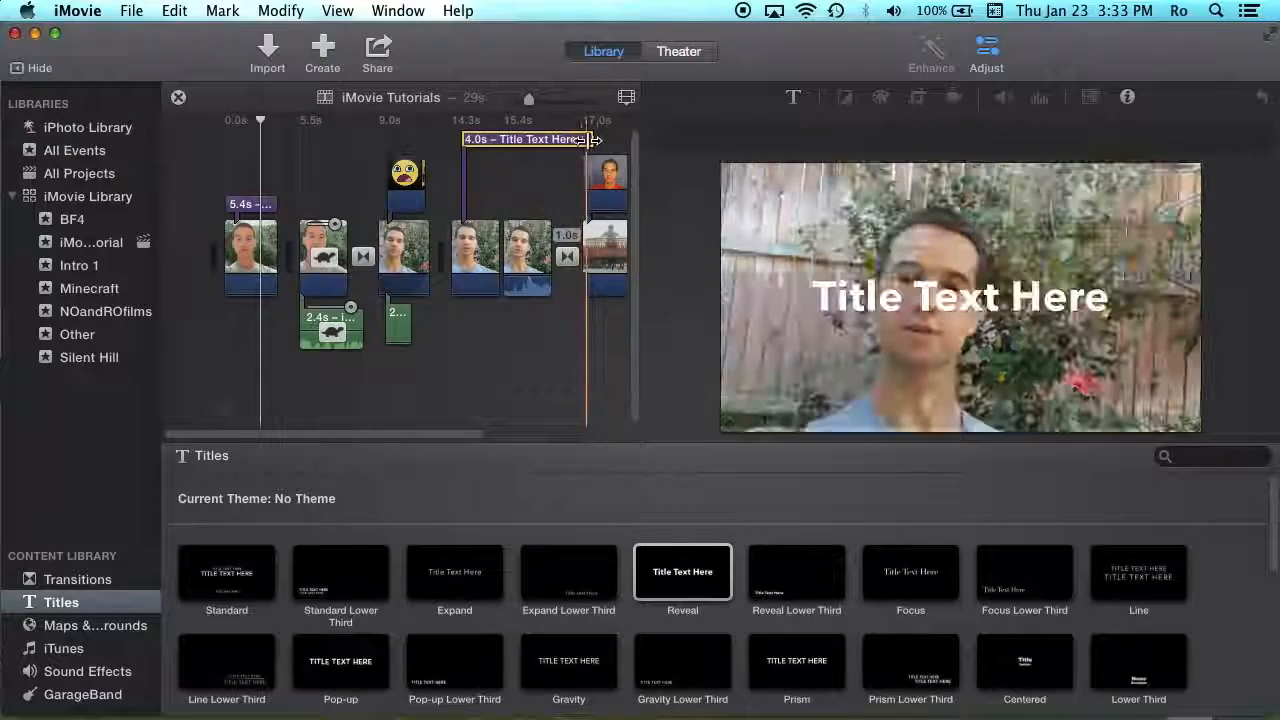
drag(591, 140, 512, 143)
click(500, 205)
click(952, 307)
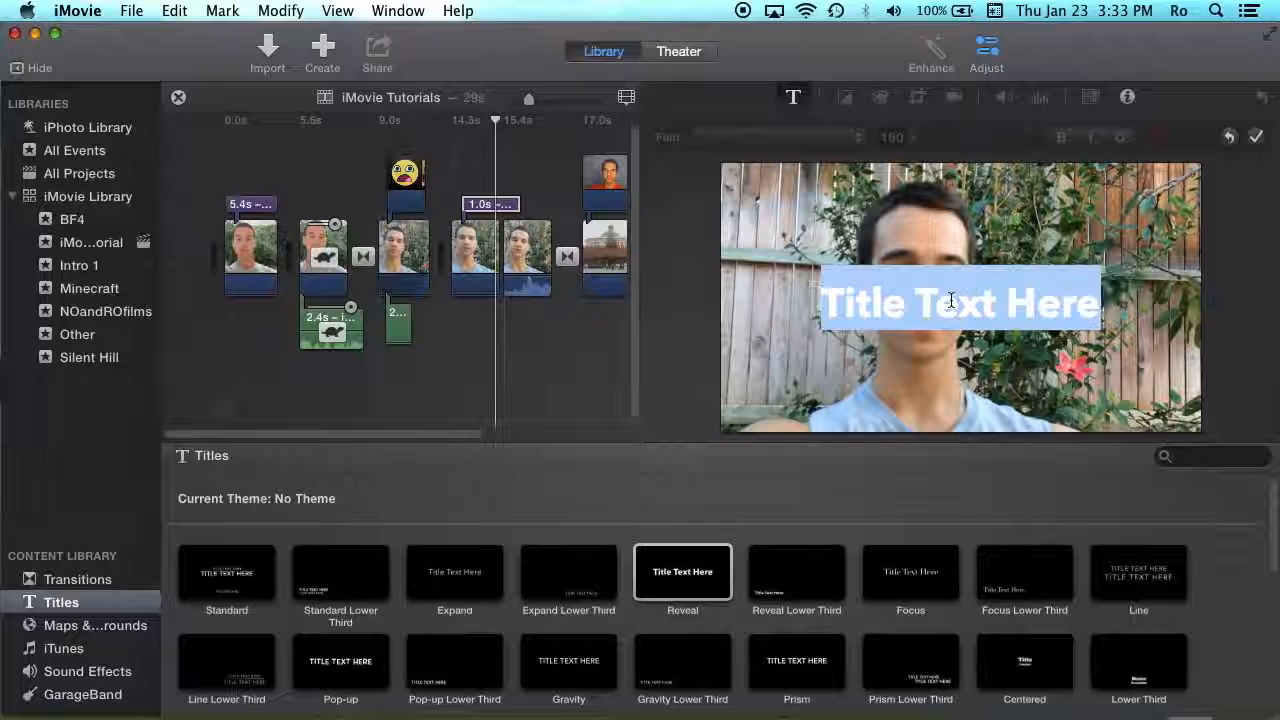
click(796, 99)
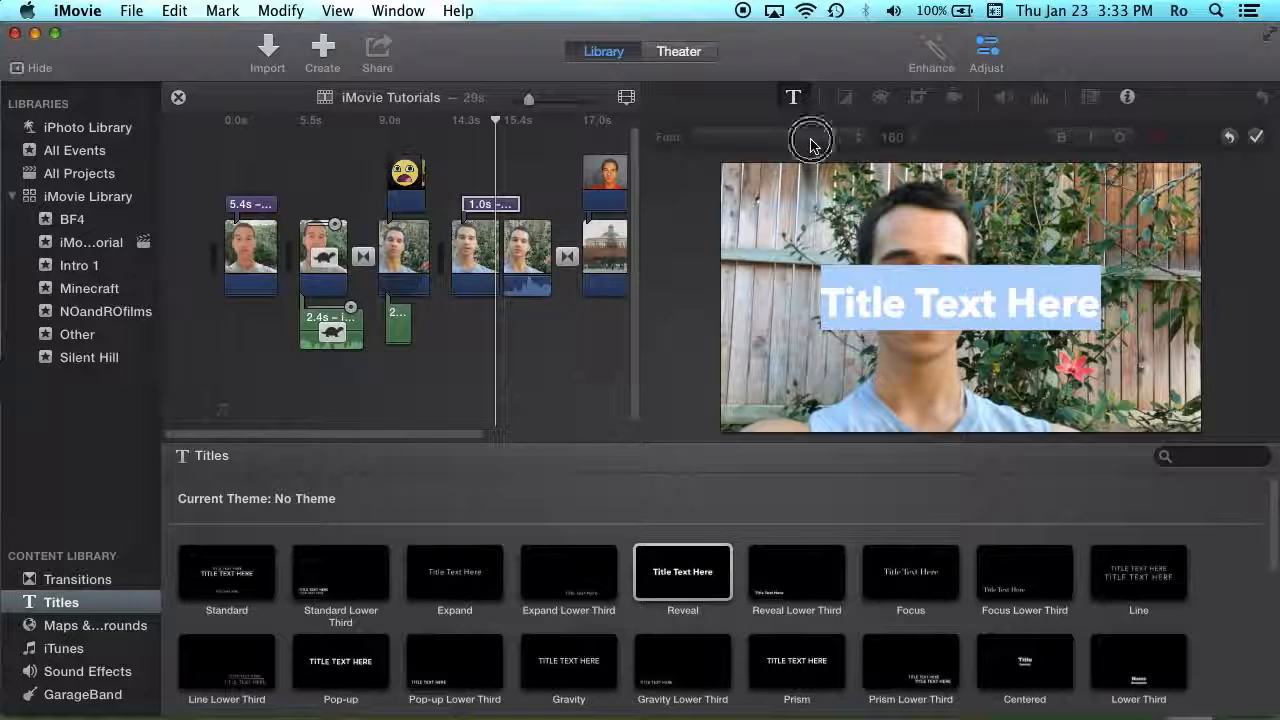
click(987, 322)
click(1008, 140)
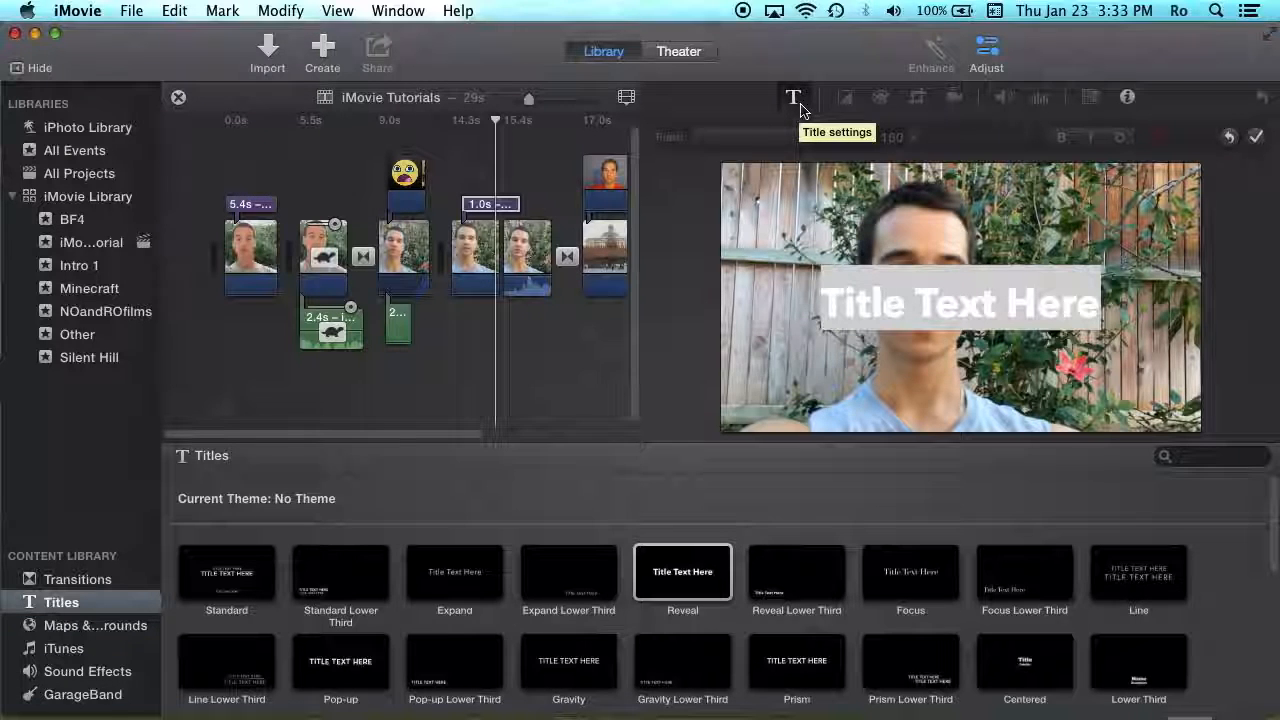
- Select the 'Title Text Here' text and apply the title unchanged with the checkmark
click(799, 104)
click(799, 104)
click(942, 295)
drag(870, 303, 1026, 303)
click(1044, 303)
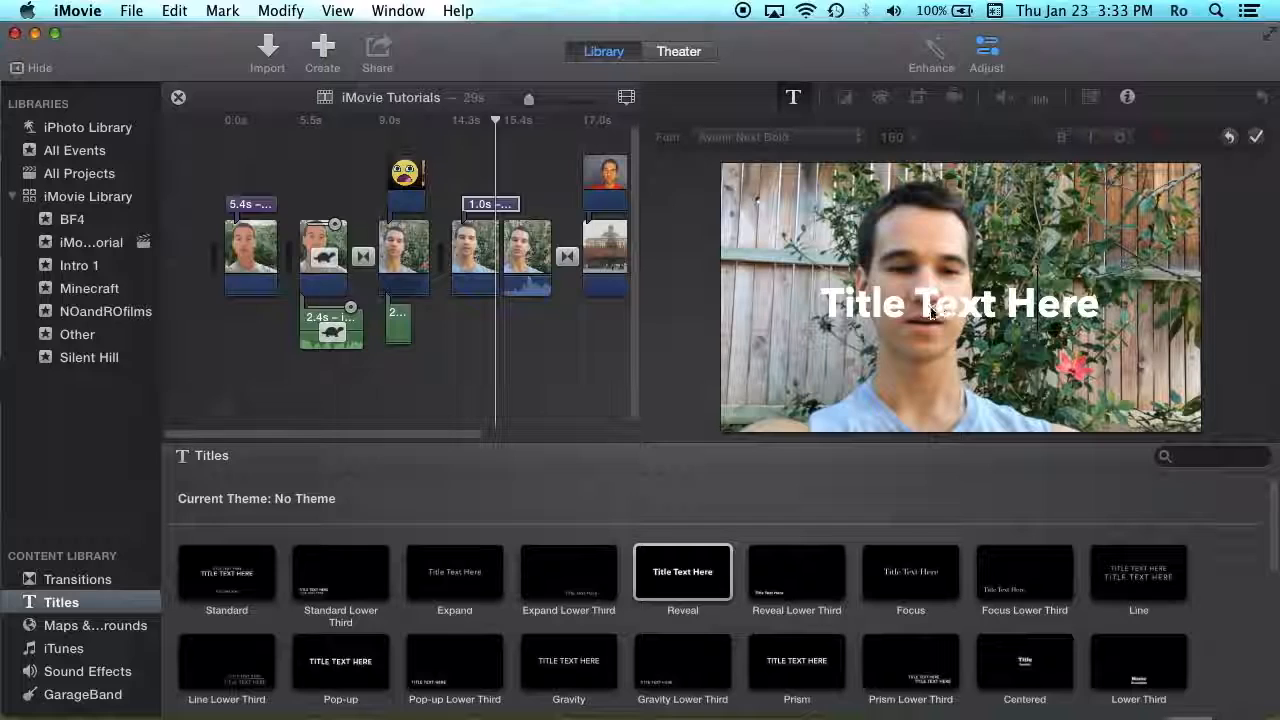
drag(859, 308, 1088, 301)
click(1080, 303)
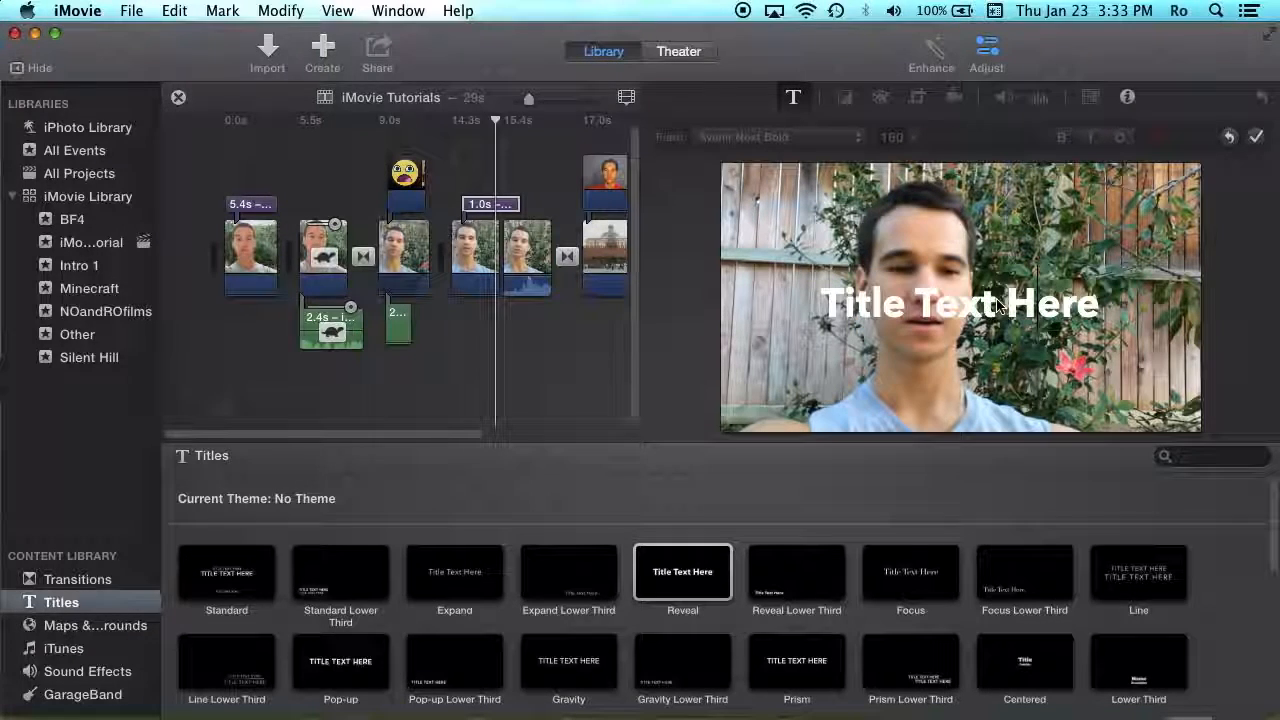
click(1257, 140)
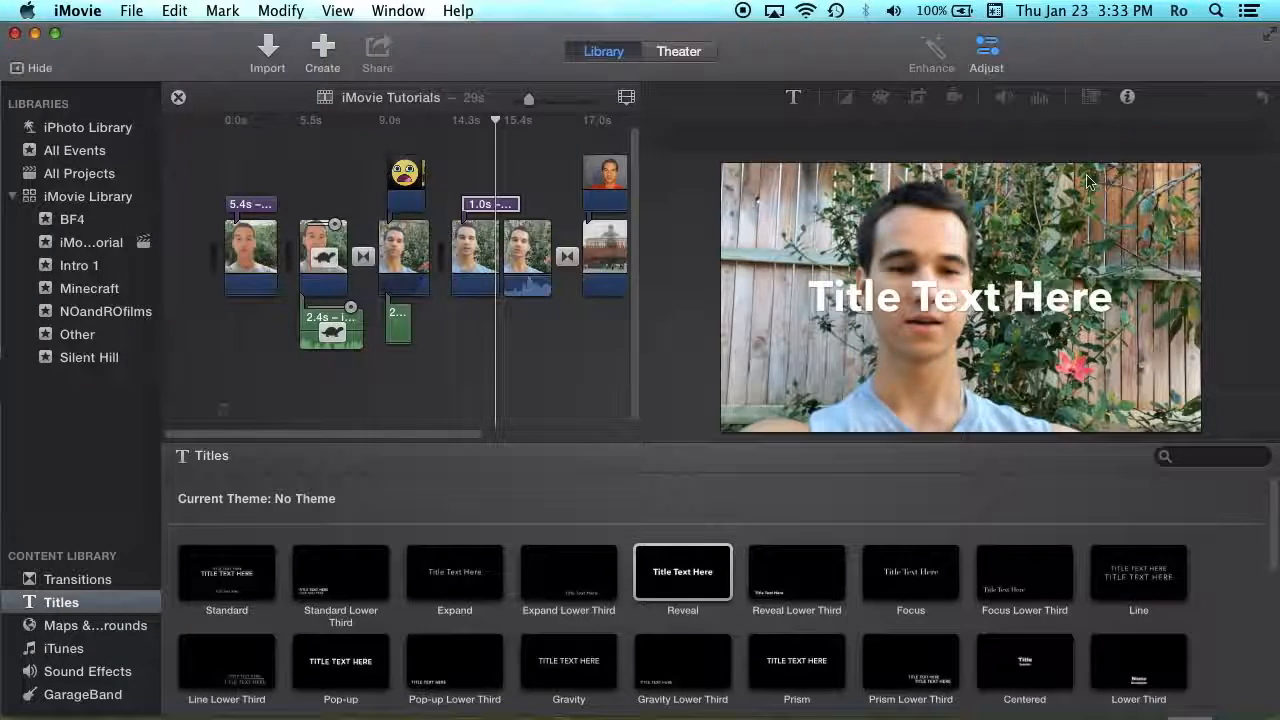
- Place the playhead in the timeline just before the new 1.0s title
click(469, 180)
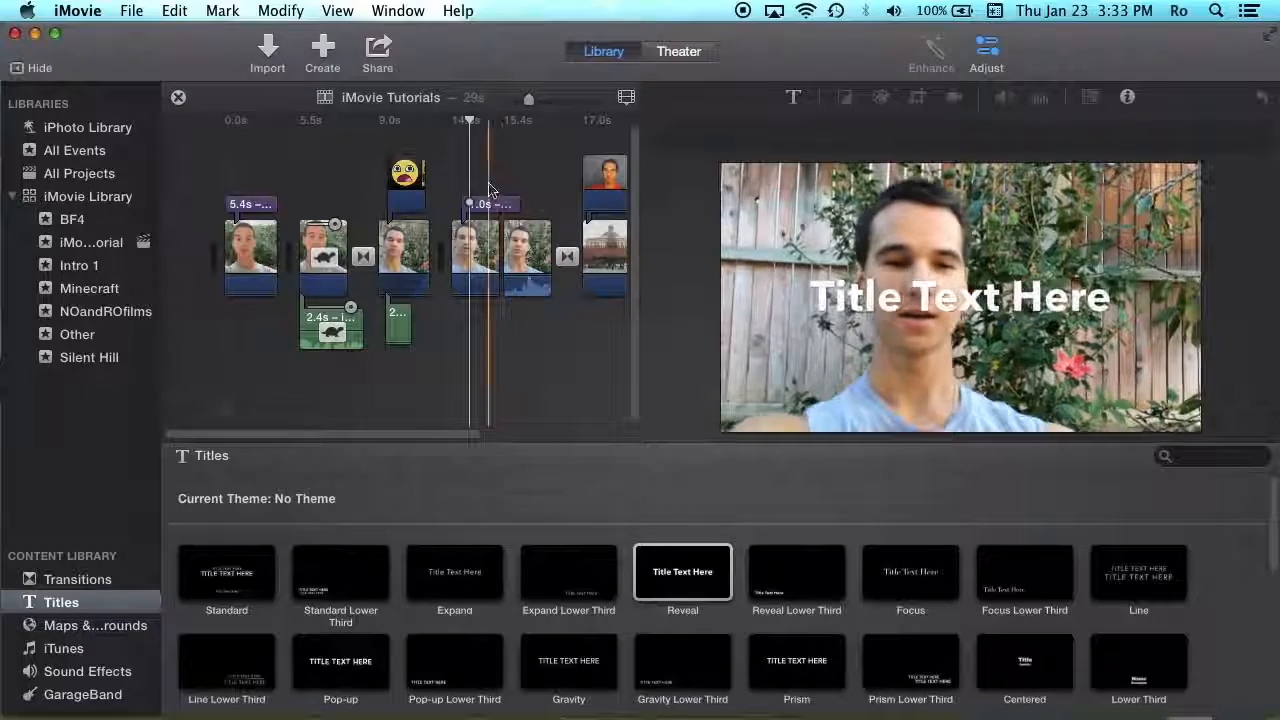
mouse_move(883, 316)
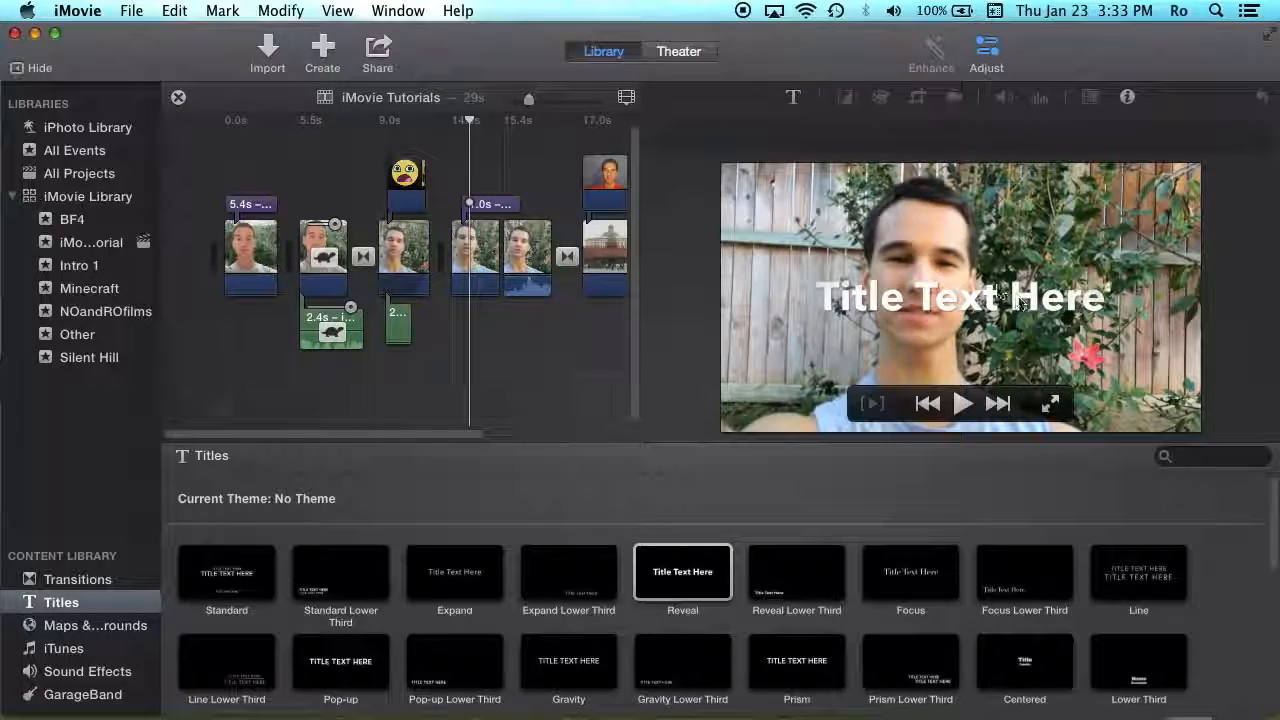
click(455, 183)
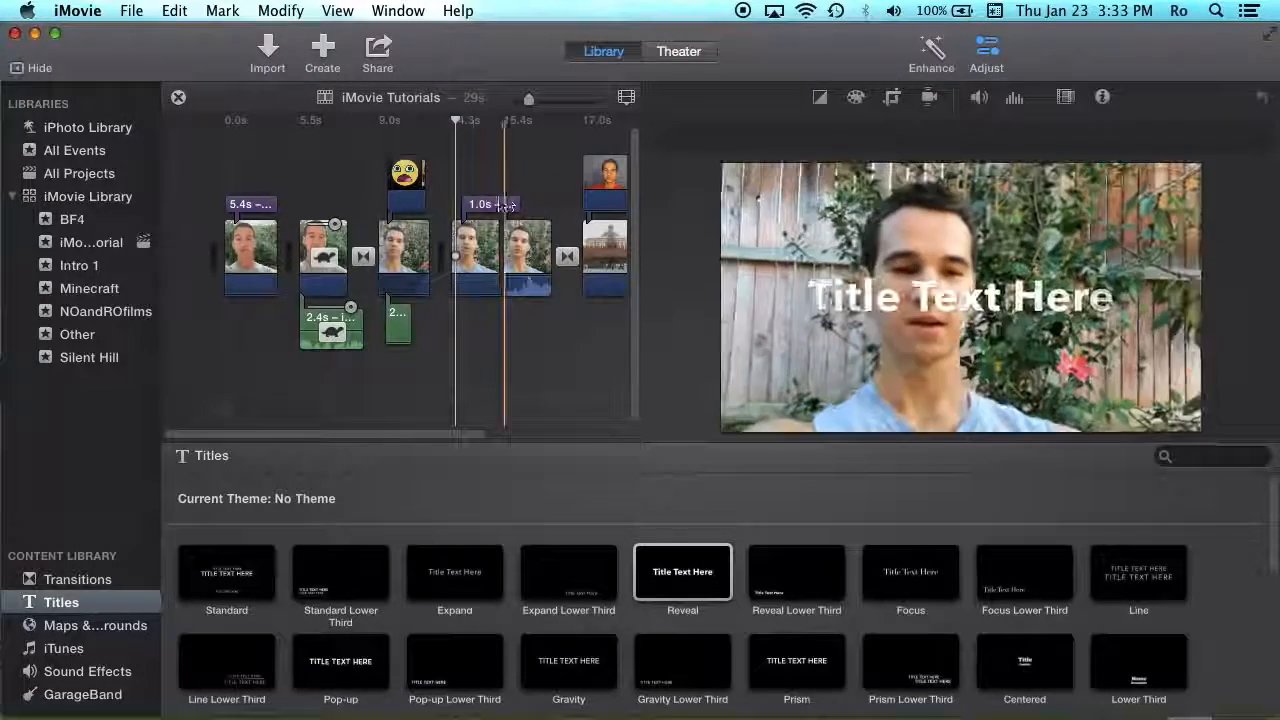
drag(384, 436, 317, 437)
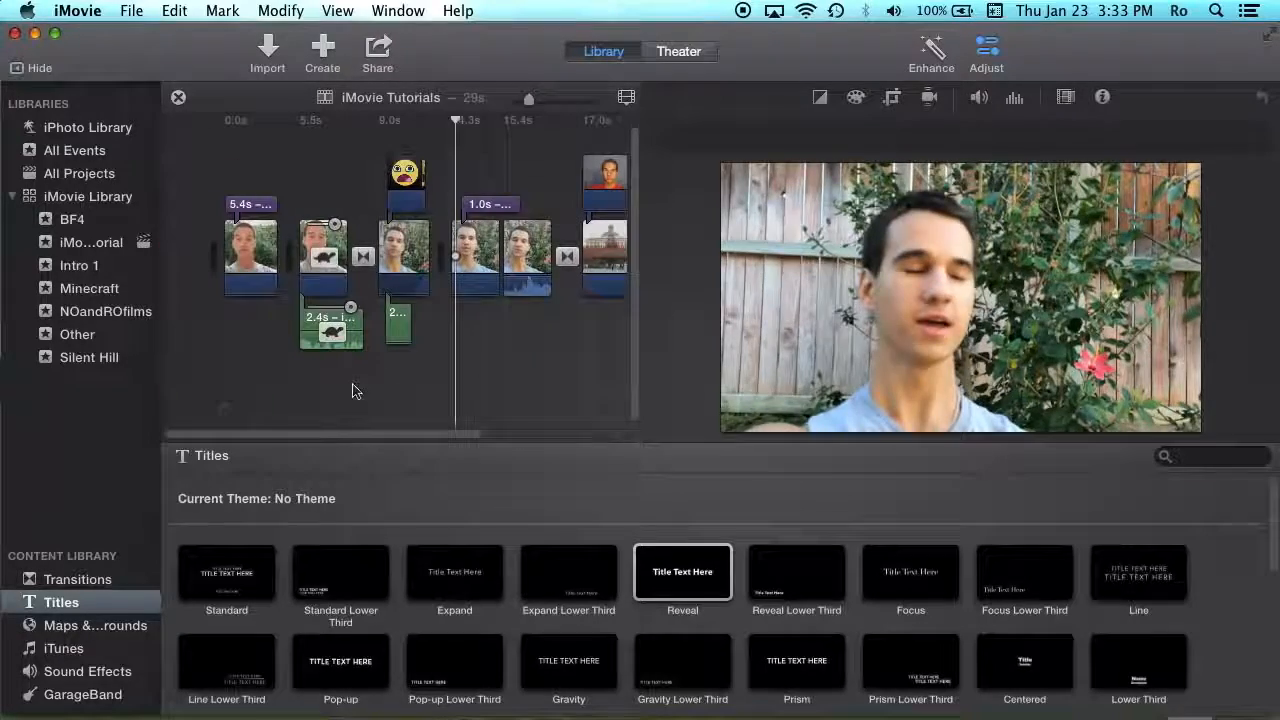
- Play the project and inspect the map clip's San Francisco-to-Salzburg route in Watercolor style
key(space)
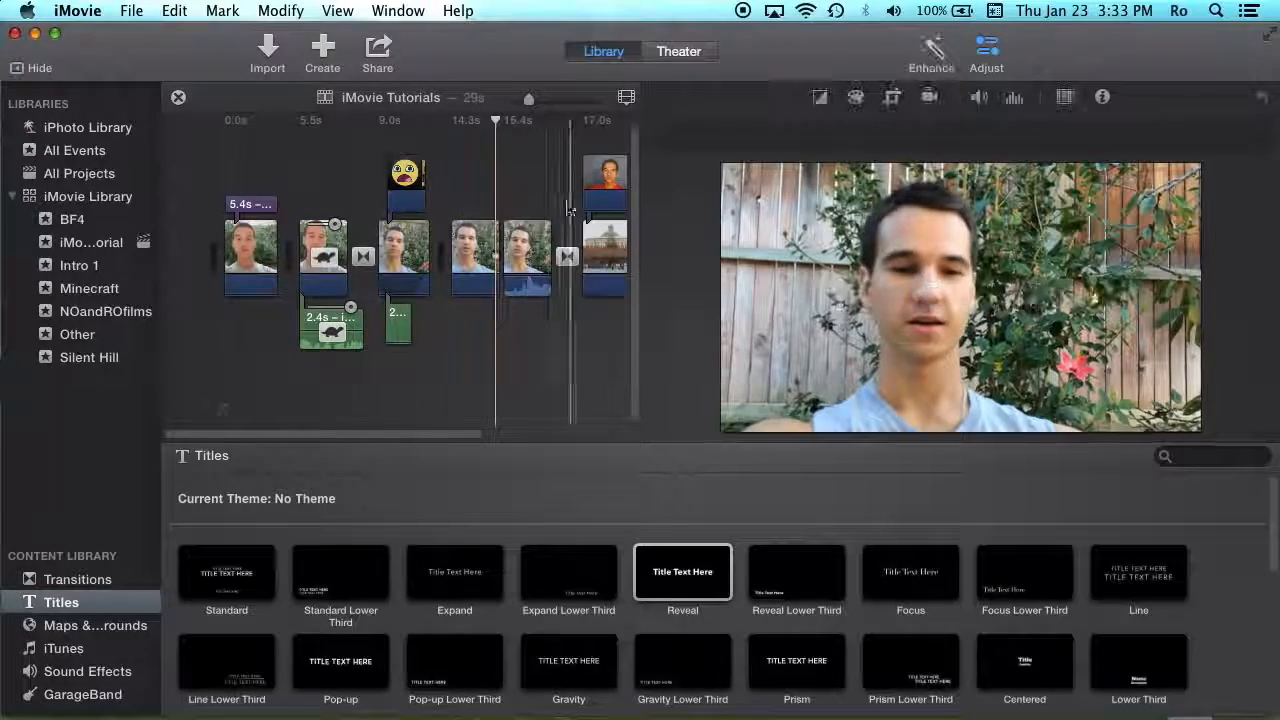
drag(394, 436, 634, 430)
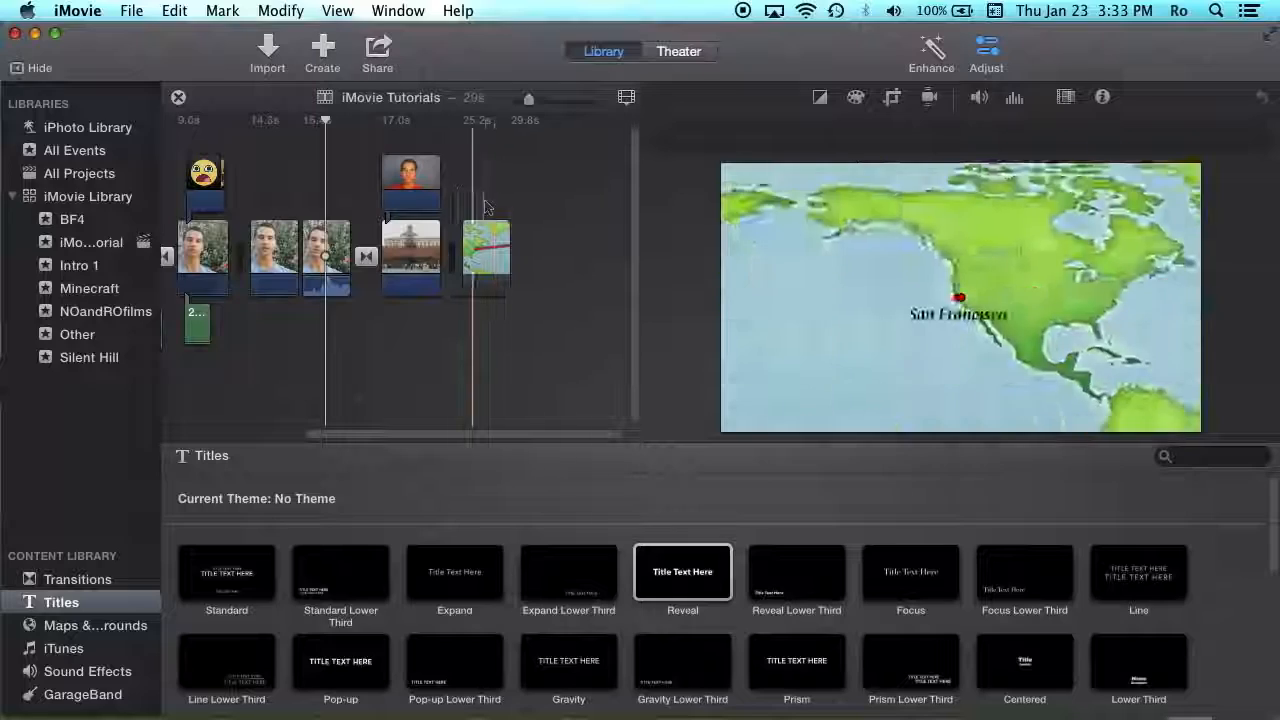
click(497, 243)
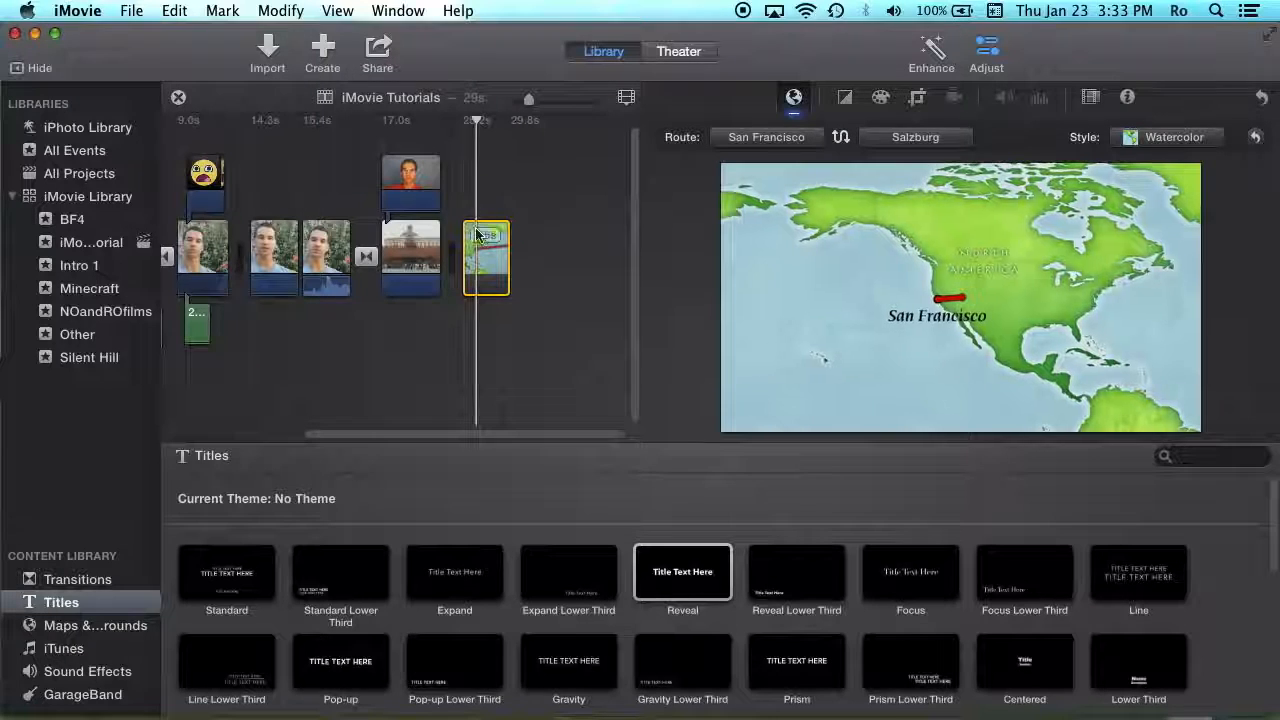
click(468, 209)
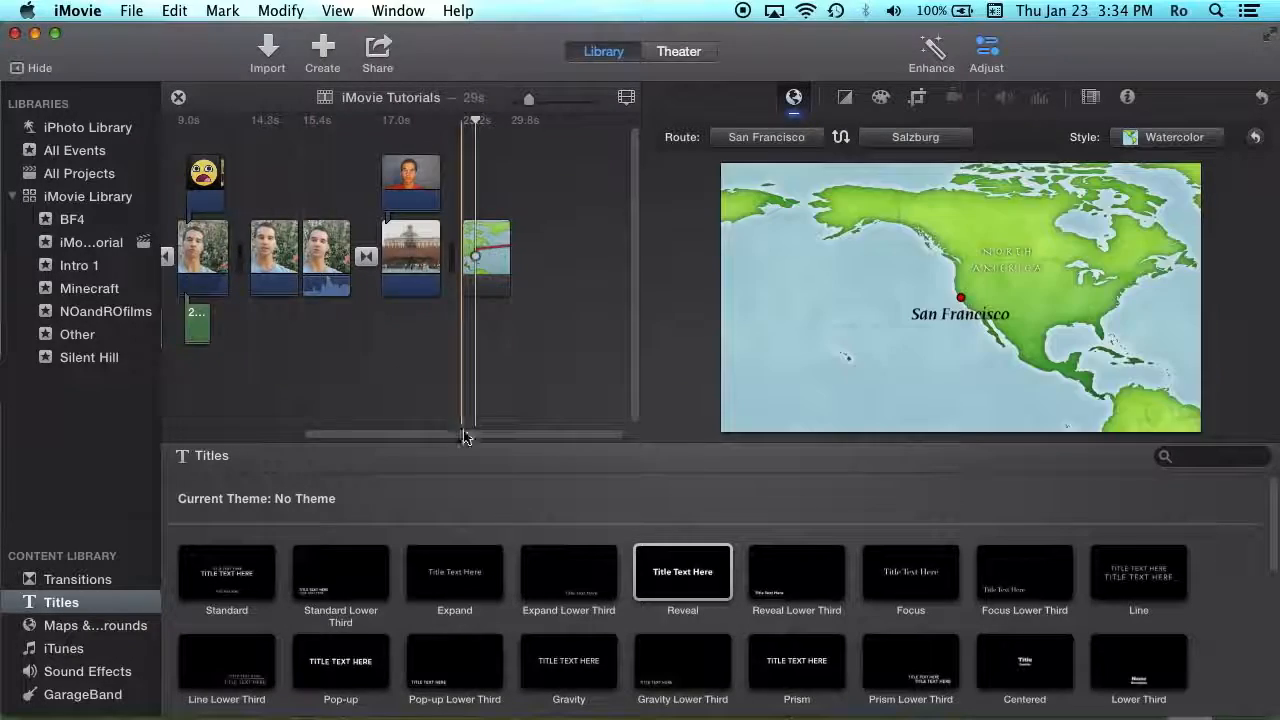
- Scroll back and place the playhead on the face clip near 14.3s, now without a title
drag(466, 435, 183, 414)
drag(443, 436, 286, 414)
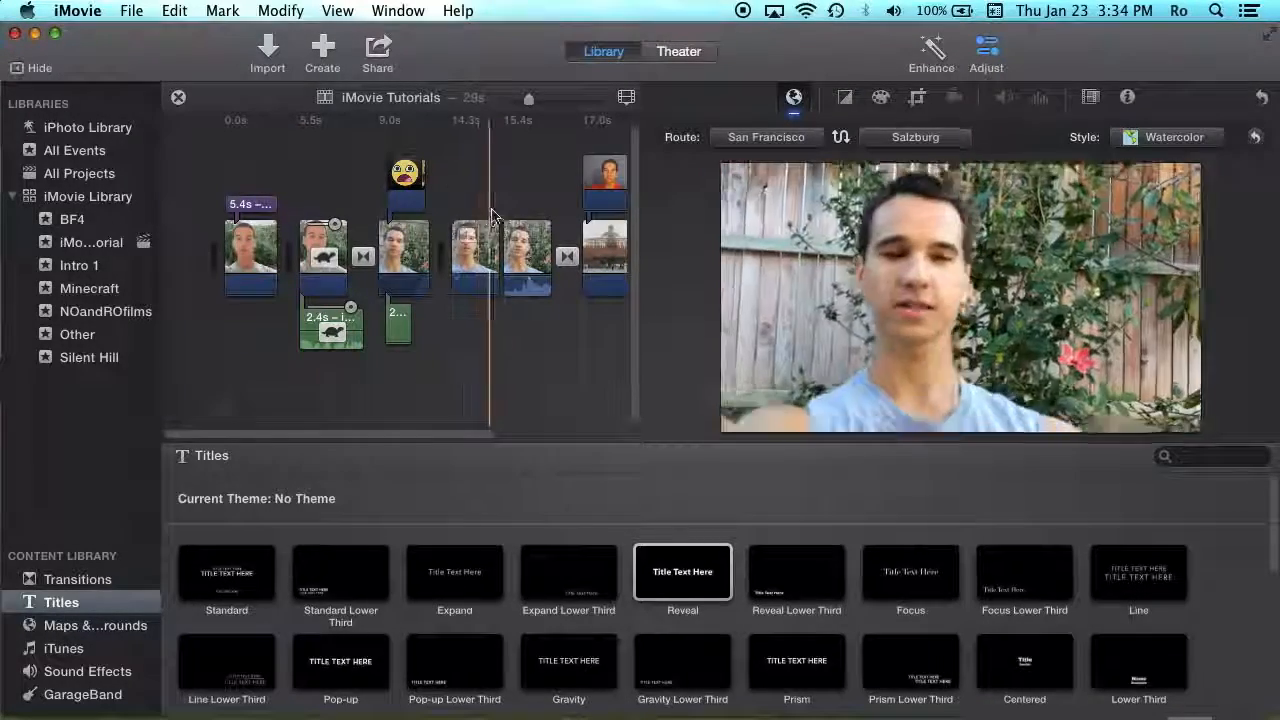
click(478, 202)
drag(307, 438, 452, 320)
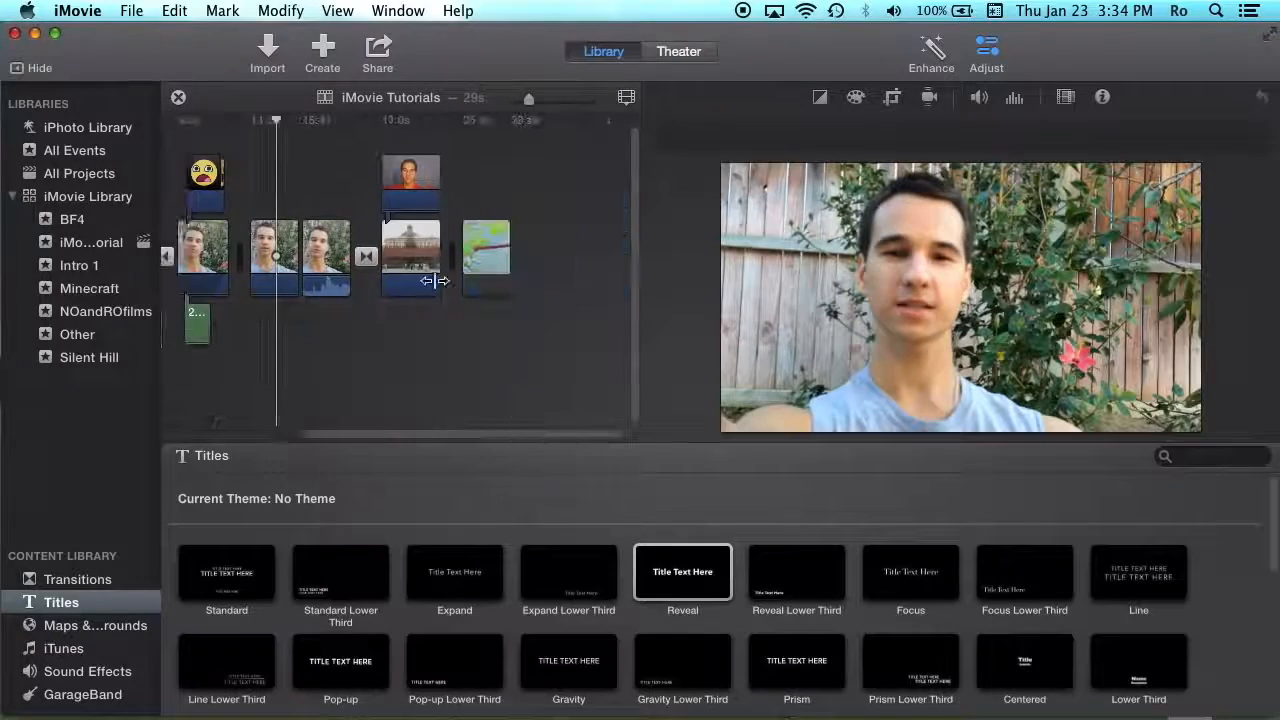
drag(486, 437, 300, 432)
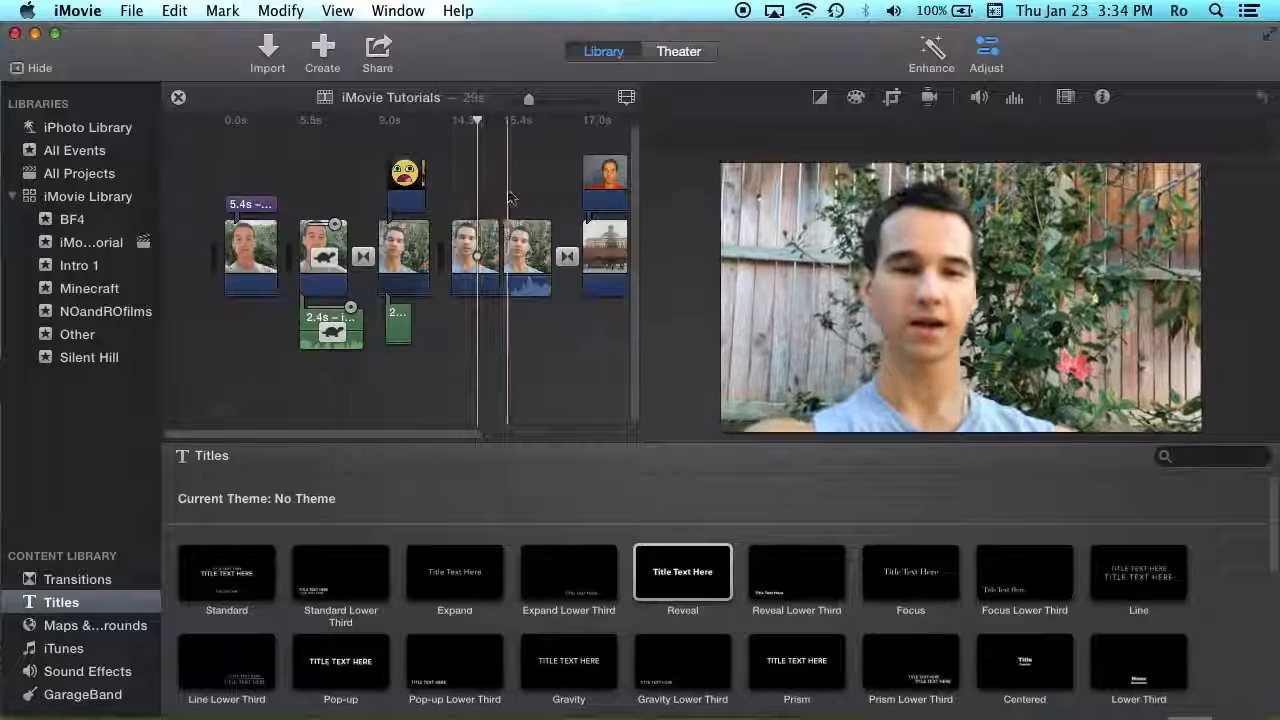